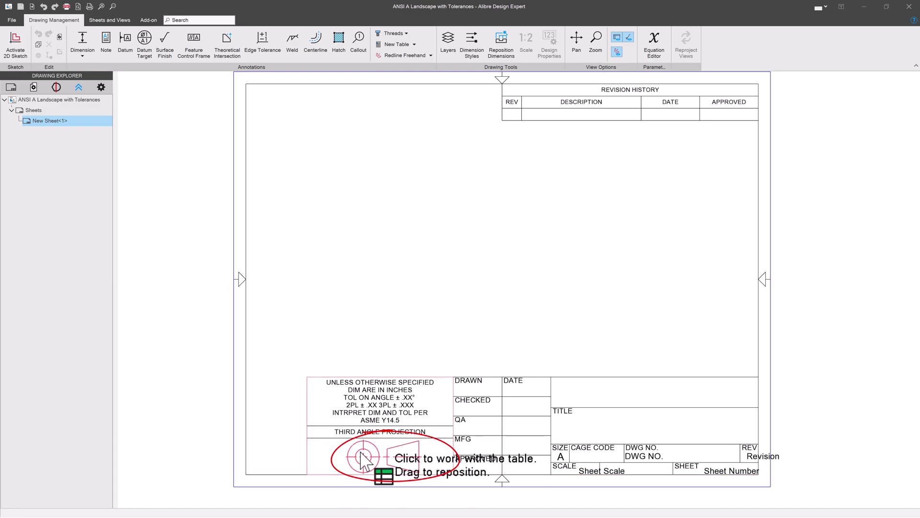
- Activate a sketch on the sheet and draw three crossing lines in its open area, two of them meeting at their upper endpoint
{"action": "right_click", "coordinate": [460, 217]}
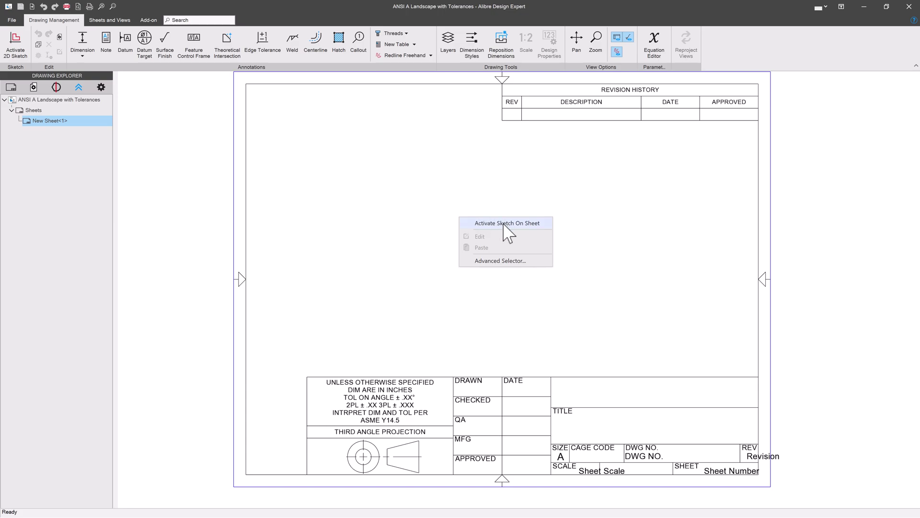
{"action": "left_click", "coordinate": [507, 223]}
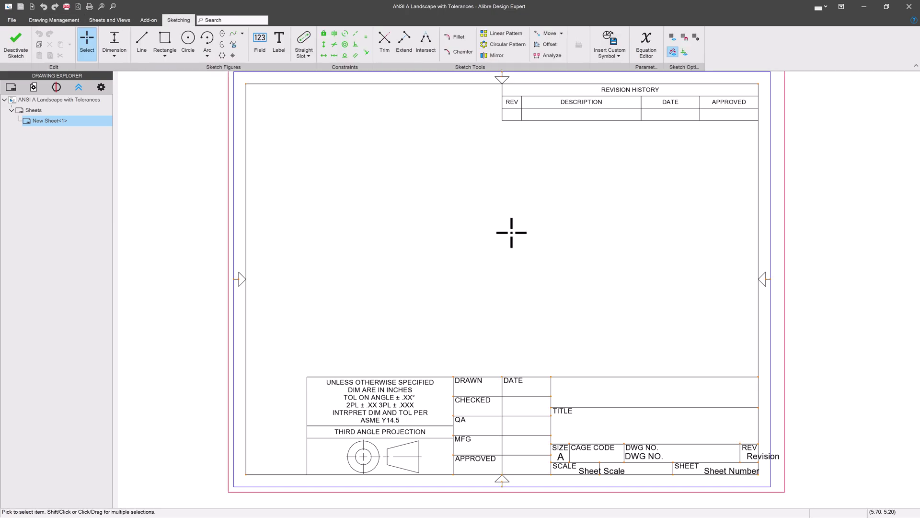
{"action": "left_click", "coordinate": [141, 42]}
{"action": "left_click", "coordinate": [413, 208]}
{"action": "left_click", "coordinate": [556, 231]}
{"action": "key", "text": "Escape"}
{"action": "left_click", "coordinate": [436, 255]}
{"action": "left_click", "coordinate": [507, 150]}
{"action": "left_click", "coordinate": [508, 295]}
- Sketch a circle centred among the three lines, with its edge through the lines' shared upper endpoint
{"action": "left_click", "coordinate": [187, 42]}
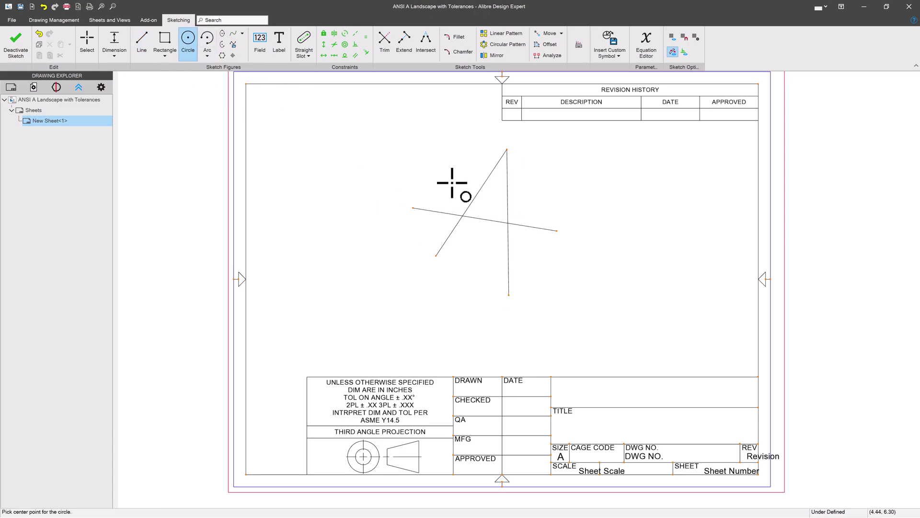
{"action": "left_click", "coordinate": [489, 212]}
{"action": "left_click", "coordinate": [507, 150]}
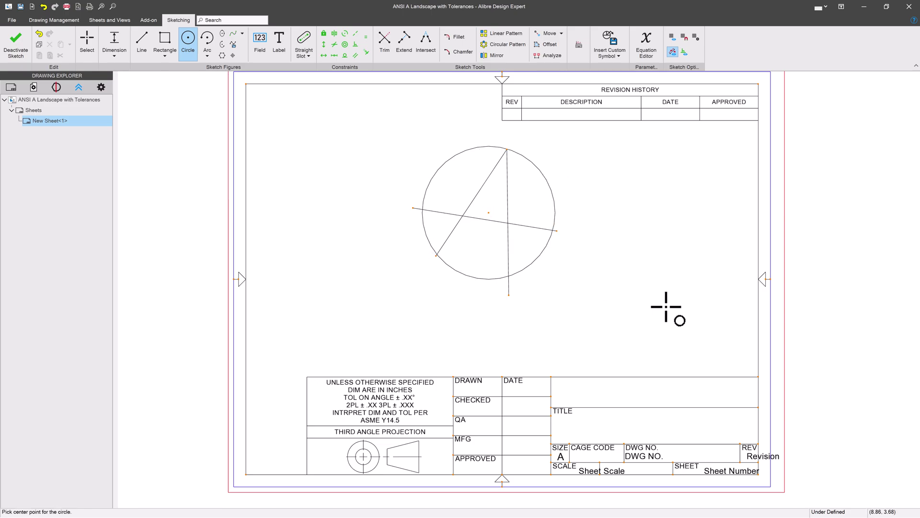
{"action": "key", "text": "Escape"}
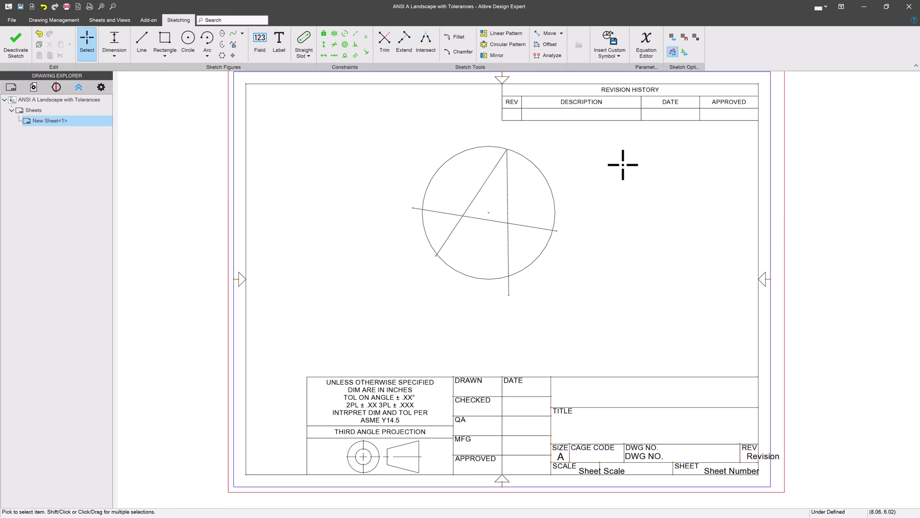
- Start creating a custom symbol that includes the three lines and the circle
{"action": "left_click", "coordinate": [610, 53]}
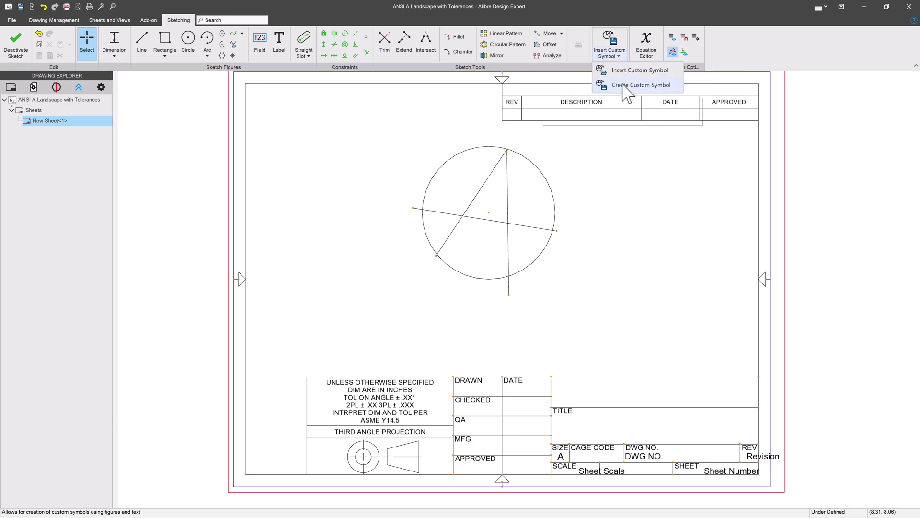
{"action": "left_click", "coordinate": [640, 86]}
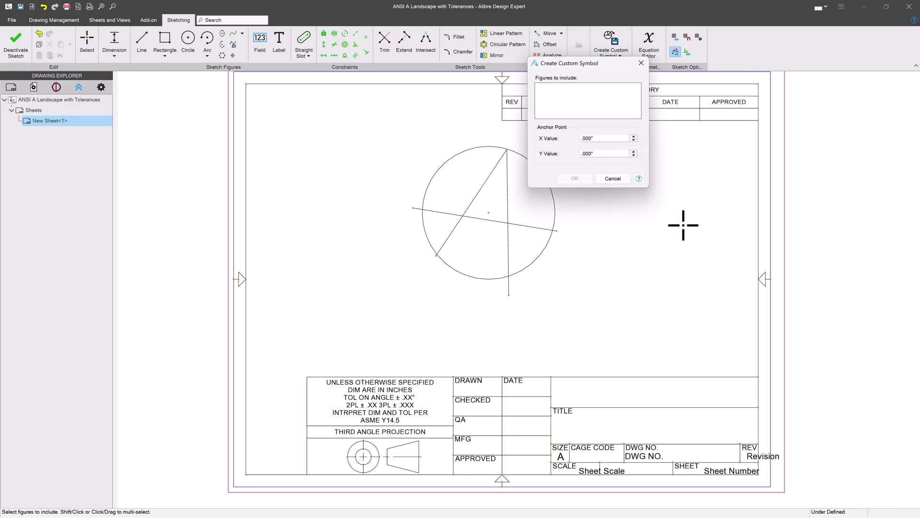
{"action": "left_click", "coordinate": [482, 189]}
{"action": "left_click", "coordinate": [508, 192]}
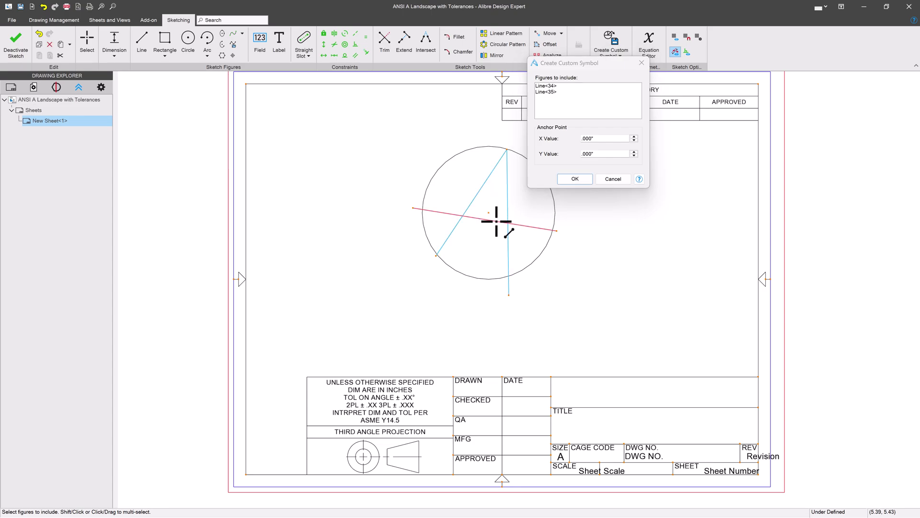
{"action": "left_click", "coordinate": [499, 221]}
{"action": "left_click", "coordinate": [462, 153]}
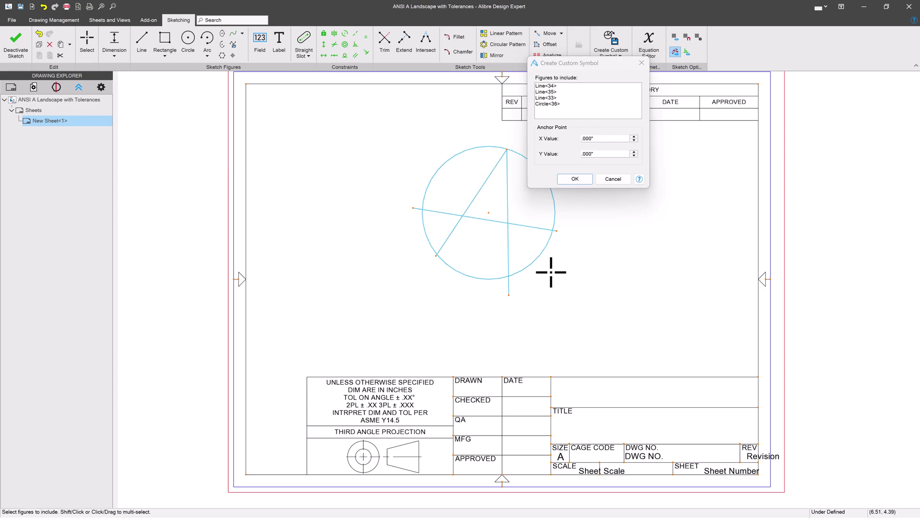
- Decline the default (0,0) anchor, use the circle's centre as anchor point, and save the symbol as Custom Symbol.ad_sym
{"action": "left_click", "coordinate": [577, 180]}
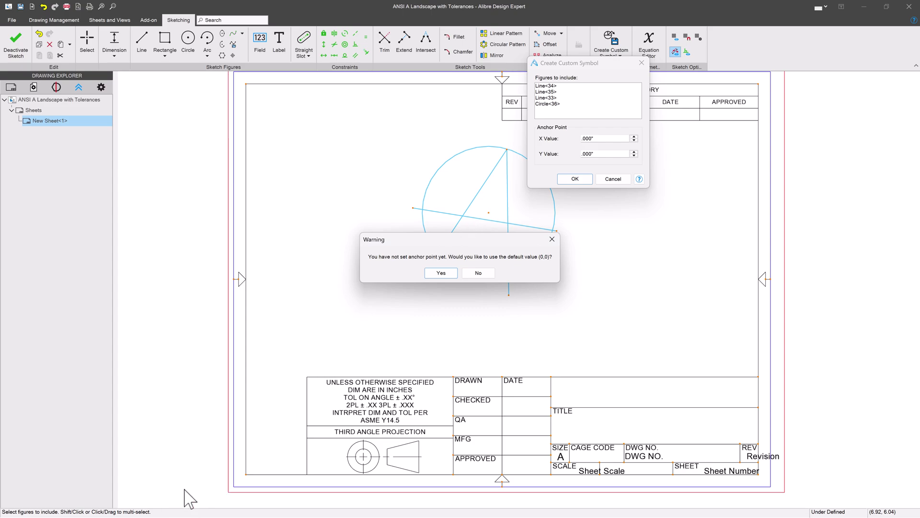
{"action": "left_click", "coordinate": [484, 274]}
{"action": "double_click", "coordinate": [608, 138]}
{"action": "left_click", "coordinate": [488, 213]}
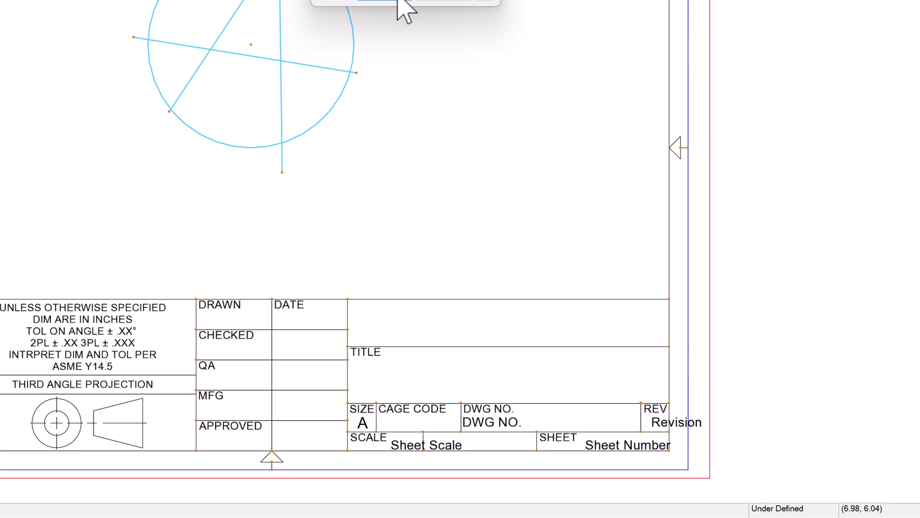
{"action": "left_click", "coordinate": [584, 180]}
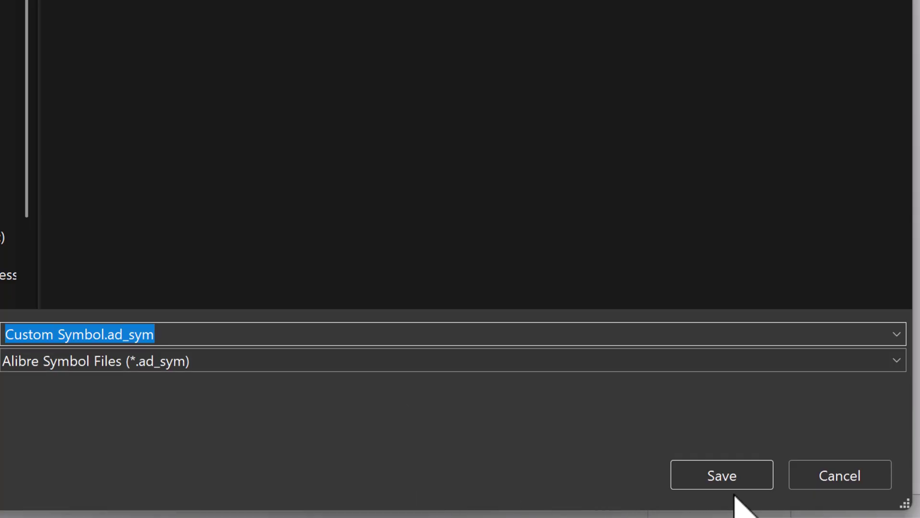
{"action": "left_click", "coordinate": [731, 484]}
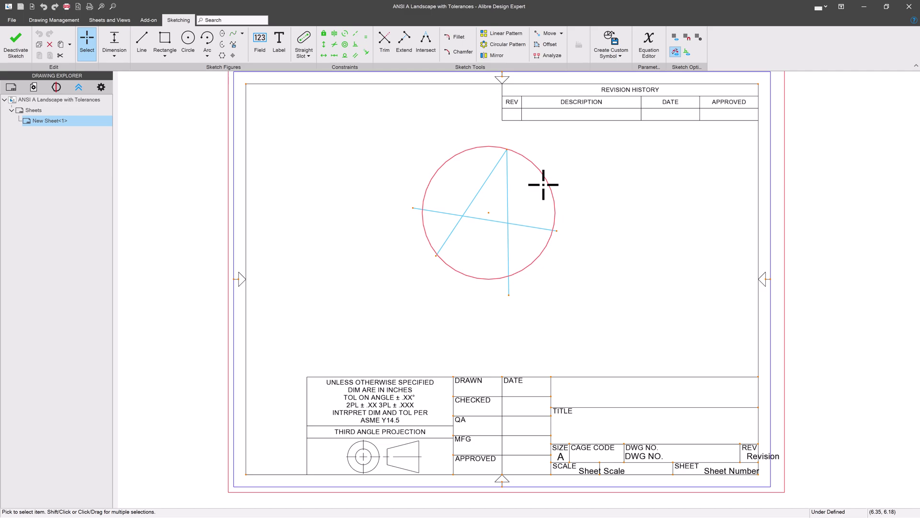
- Delete the original sketched lines and circle from the sheet
{"action": "left_click", "coordinate": [543, 184], "text": "shift"}
{"action": "left_click", "coordinate": [592, 212]}
{"action": "left_click_drag", "start_coordinate": [610, 286], "coordinate": [350, 138]}
{"action": "key", "text": "Delete"}
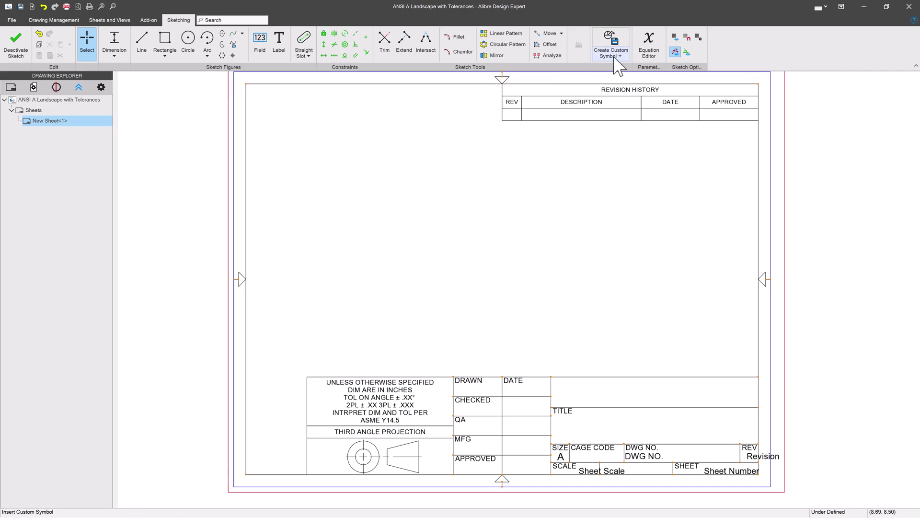
- Start inserting a custom symbol on the sheet and load the saved Custom Symbol file
{"action": "scroll", "coordinate": [483, 370], "scroll_direction": "down", "scroll_amount": 3}
{"action": "scroll", "coordinate": [442, 431], "scroll_direction": "up", "scroll_amount": 4}
{"action": "scroll", "coordinate": [466, 273], "scroll_direction": "down", "scroll_amount": 3}
{"action": "scroll", "coordinate": [466, 273], "scroll_direction": "up", "scroll_amount": 2}
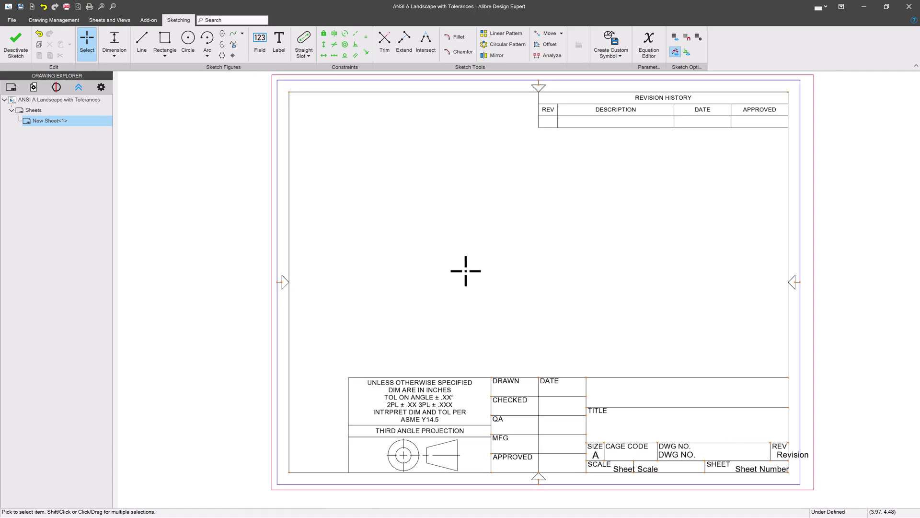
{"action": "left_click", "coordinate": [610, 56]}
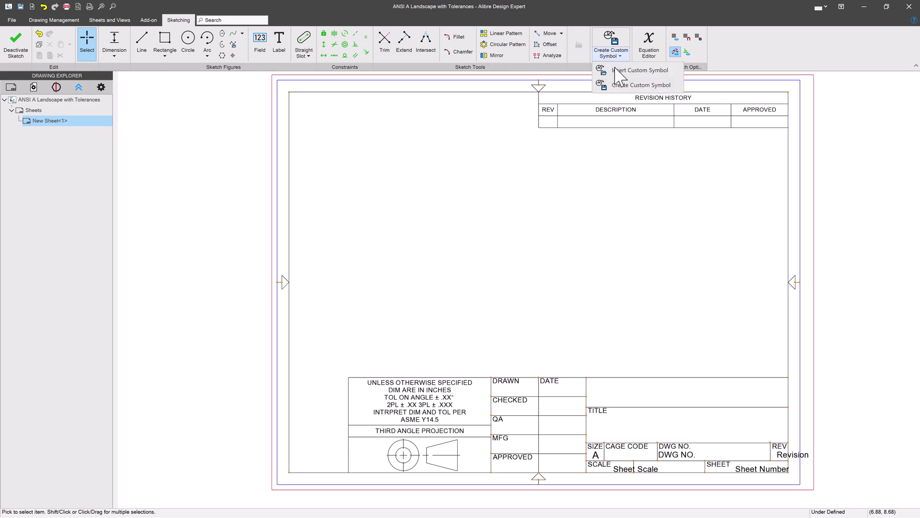
{"action": "left_click", "coordinate": [628, 89]}
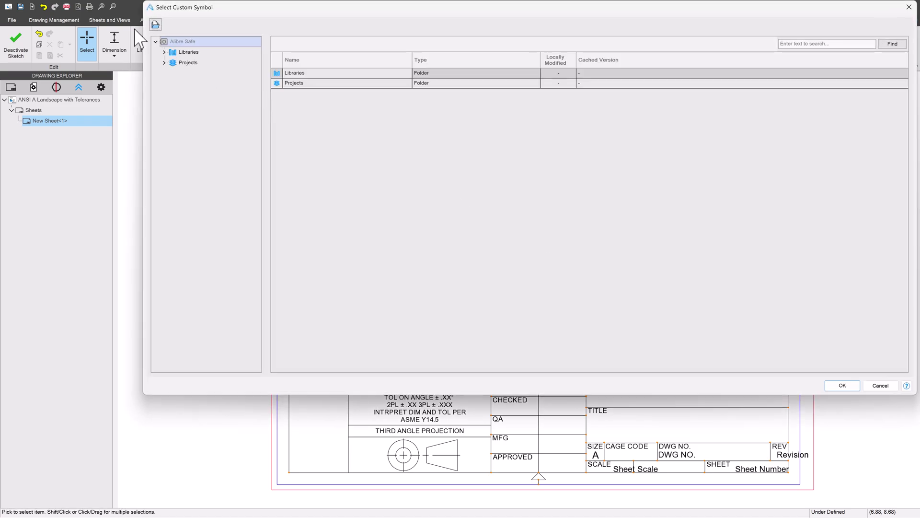
{"action": "left_click", "coordinate": [156, 24]}
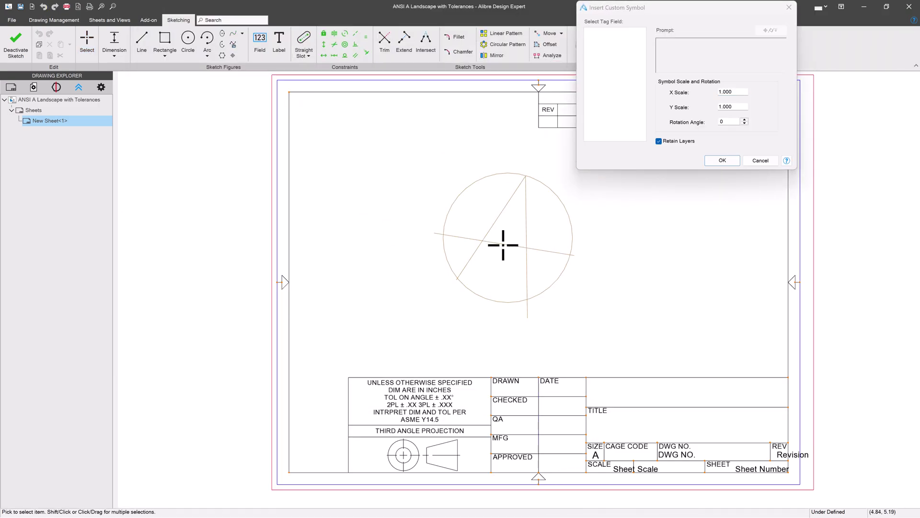
- Set the symbol's X and Y scale to 0.25 and place it below the revision history table
{"action": "left_click", "coordinate": [692, 87]}
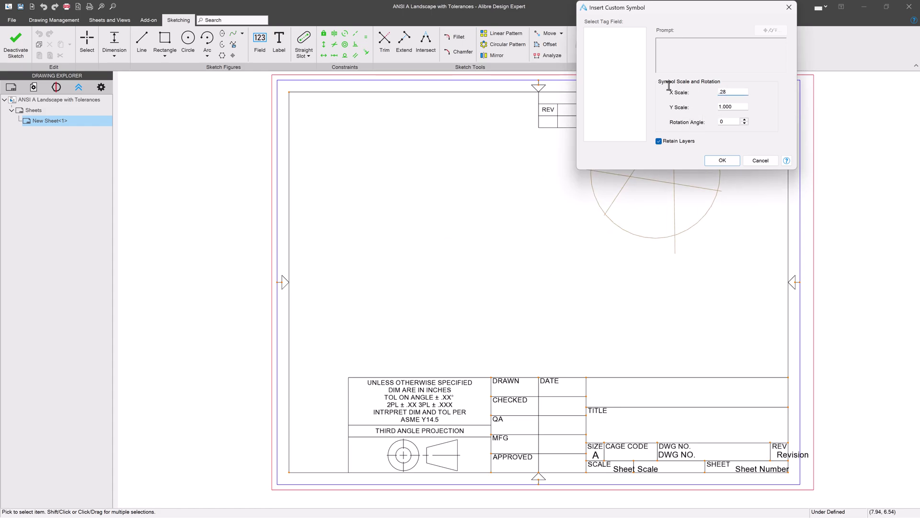
{"action": "key", "text": "Tab"}
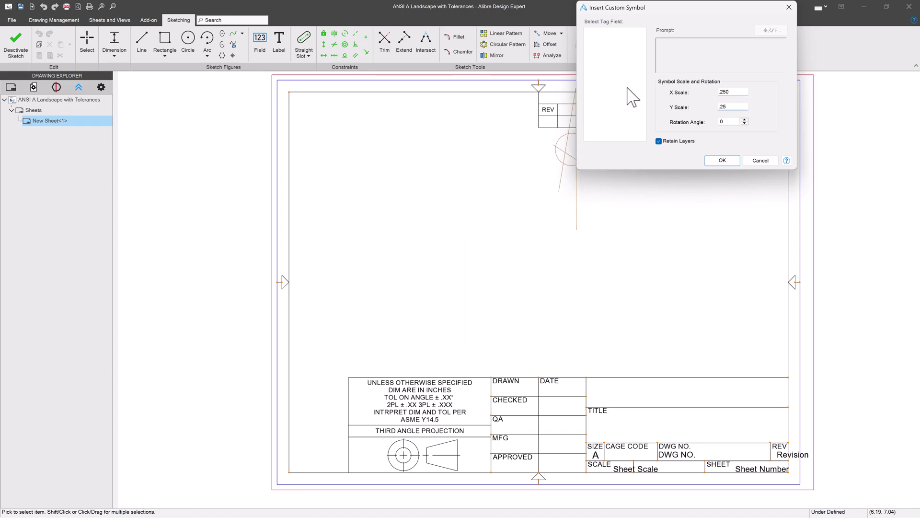
{"action": "left_click", "coordinate": [731, 172]}
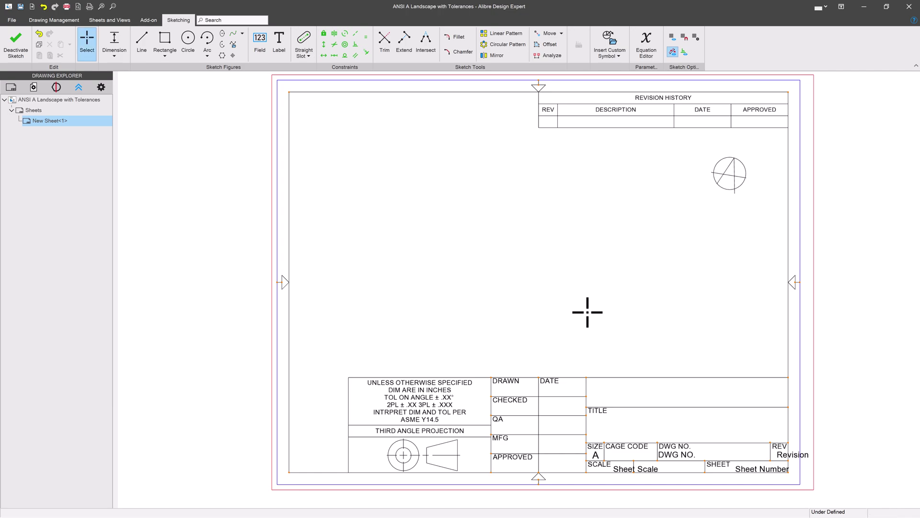
- Move the placed symbol to just above the title block, and delete it from the sheet
{"action": "left_click_drag", "start_coordinate": [727, 180], "coordinate": [568, 320]}
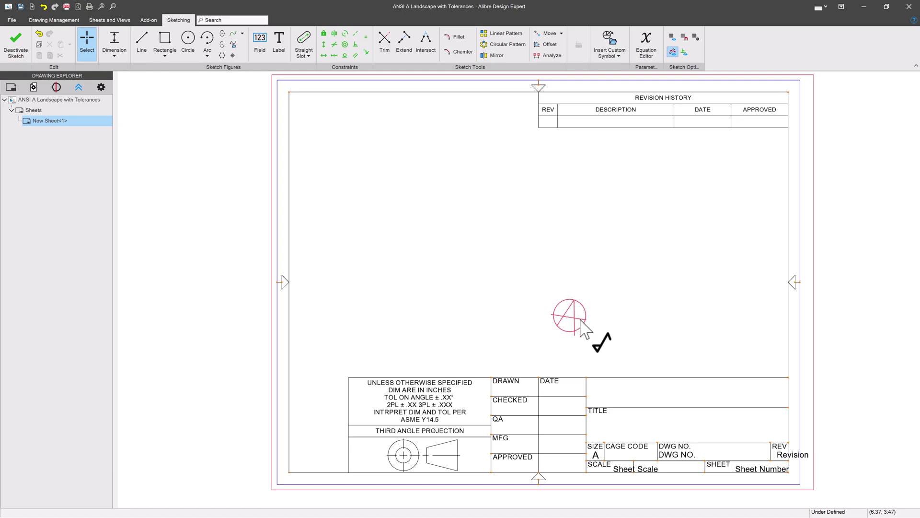
{"action": "left_click", "coordinate": [579, 326]}
{"action": "key", "text": "Delete"}
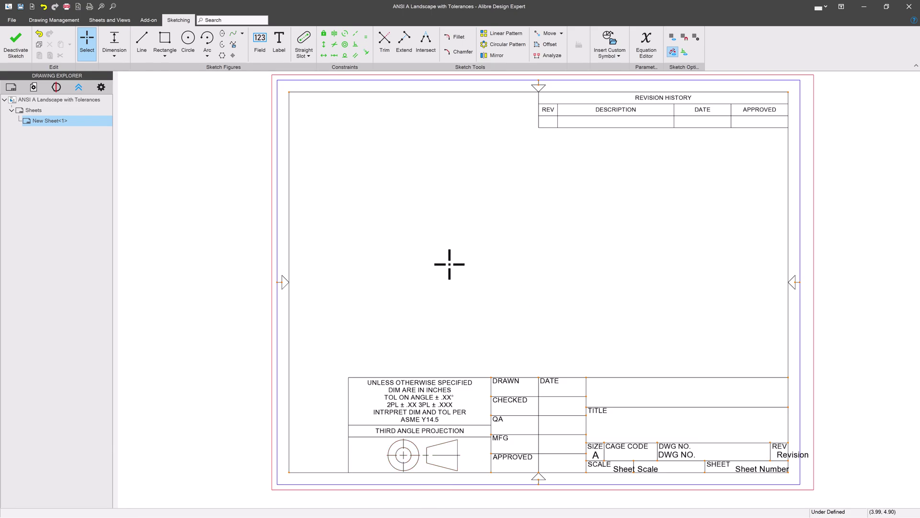
- Deactivate the sheet sketch and examine the drawing's layer list in File Properties
{"action": "scroll", "coordinate": [363, 325], "scroll_direction": "down", "scroll_amount": 2}
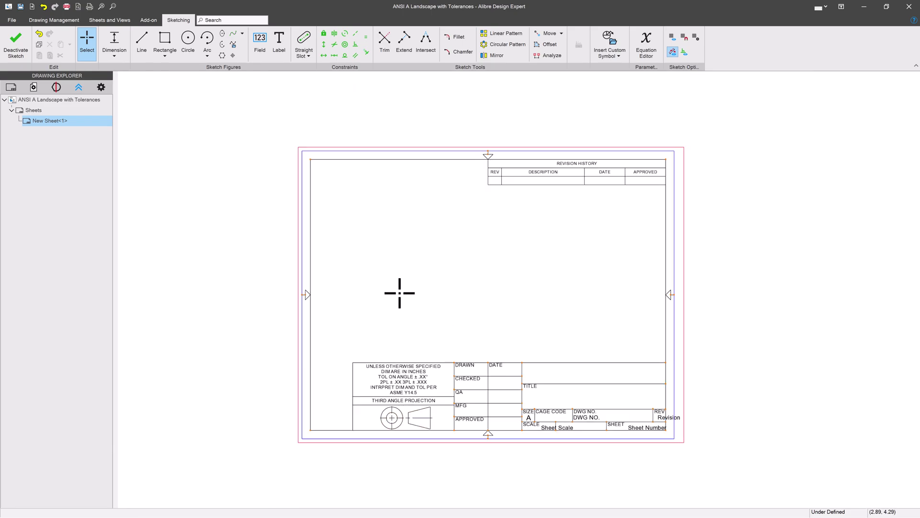
{"action": "scroll", "coordinate": [438, 294], "scroll_direction": "up", "scroll_amount": 1}
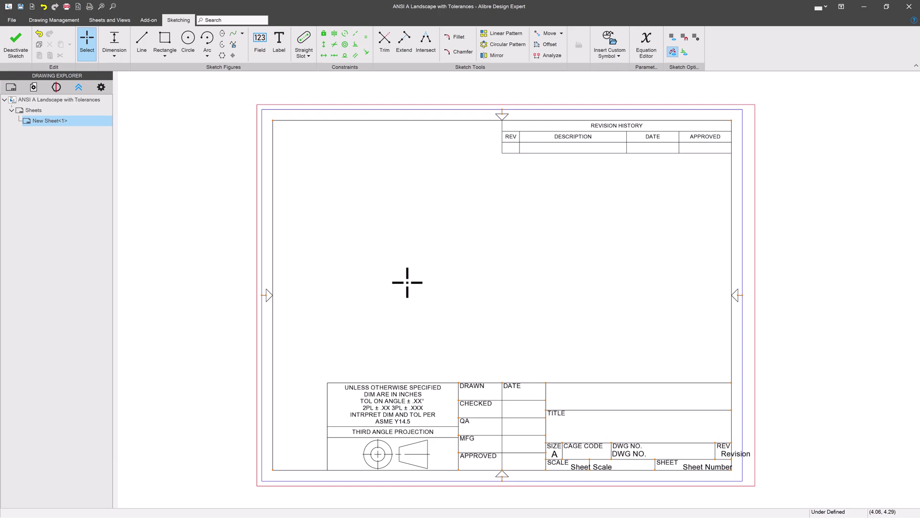
{"action": "left_click", "coordinate": [10, 54]}
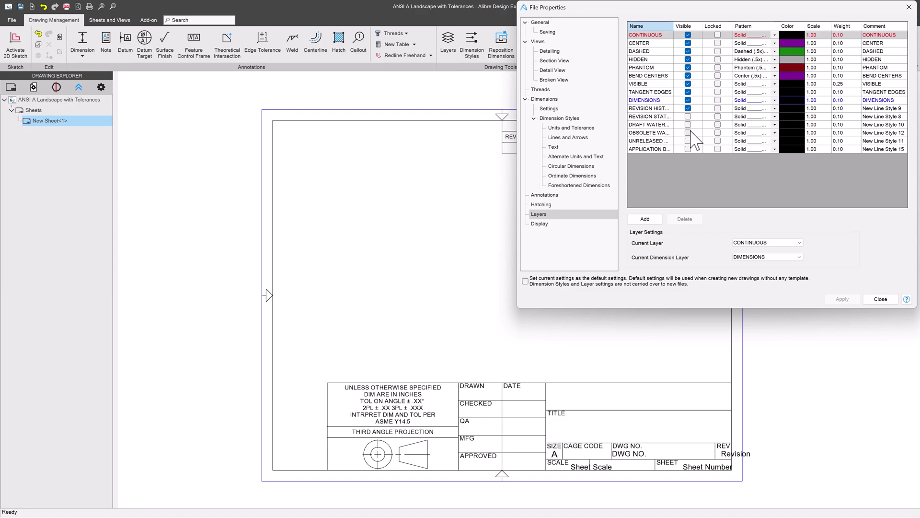
{"action": "left_click_drag", "start_coordinate": [699, 15], "coordinate": [279, 182]}
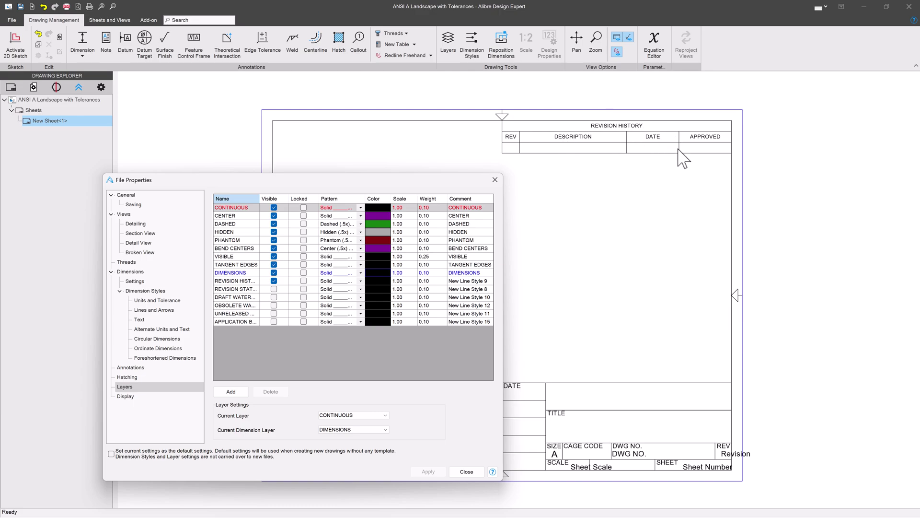
{"action": "left_click", "coordinate": [466, 472]}
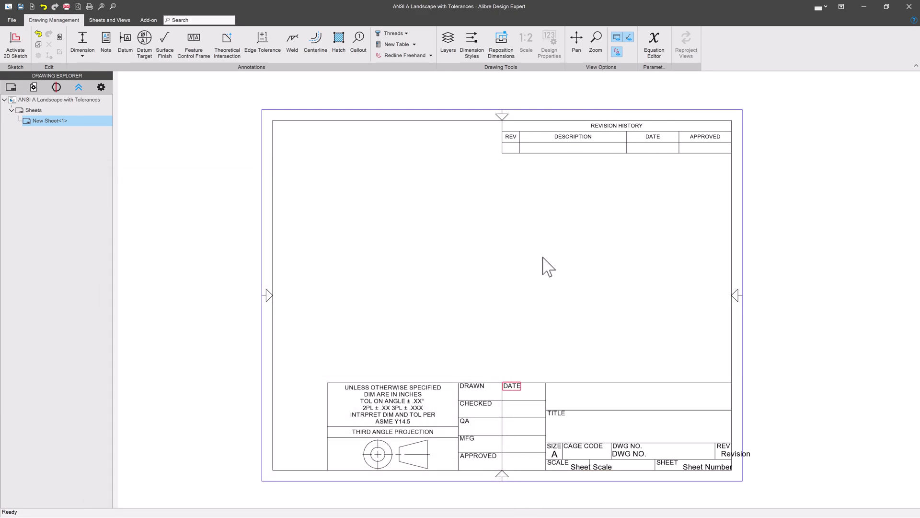
- Look at the revision history table's editing options and the New Table command
{"action": "left_click", "coordinate": [560, 146]}
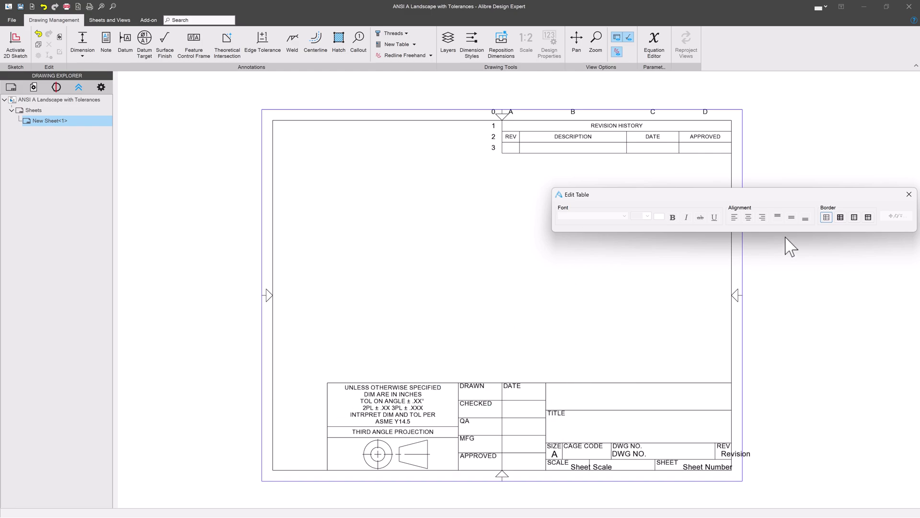
{"action": "left_click", "coordinate": [909, 194]}
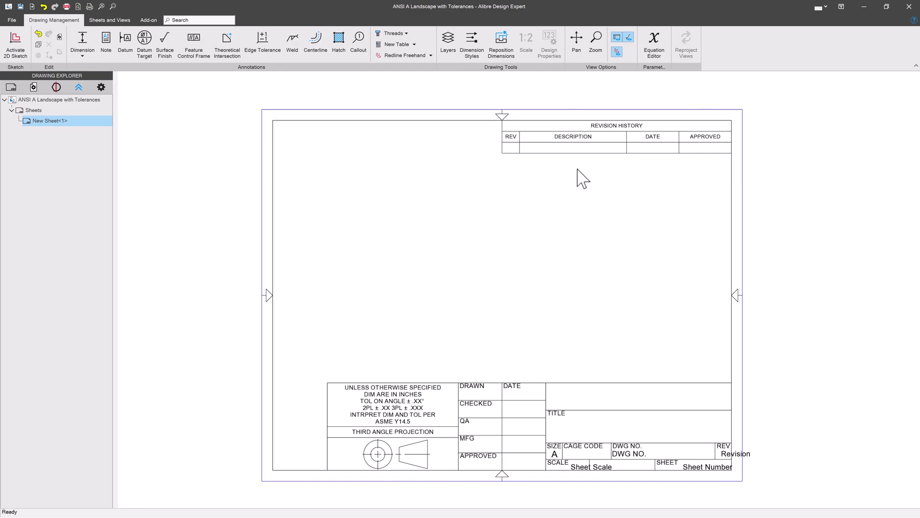
{"action": "left_click", "coordinate": [546, 147]}
{"action": "left_click", "coordinate": [495, 247]}
{"action": "left_click", "coordinate": [390, 44]}
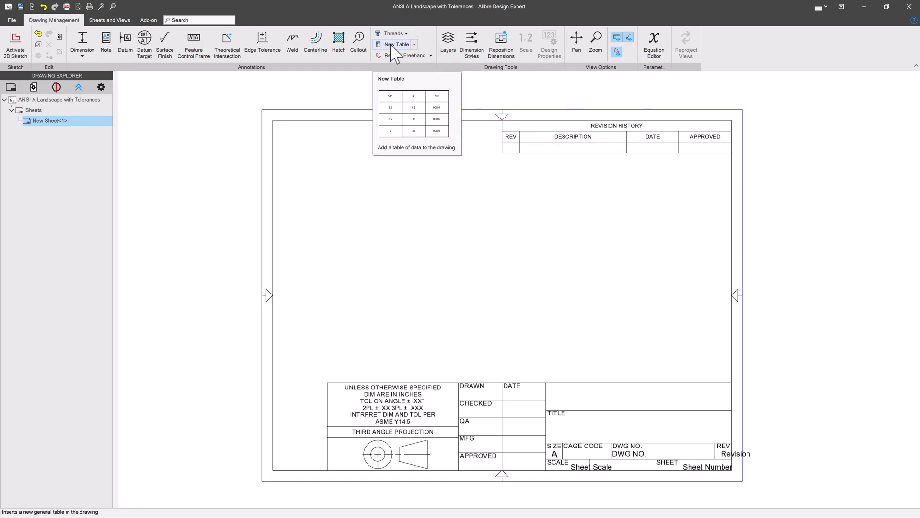
- Insert an empty row below row 3 of the revision history table
{"action": "left_click", "coordinate": [527, 152]}
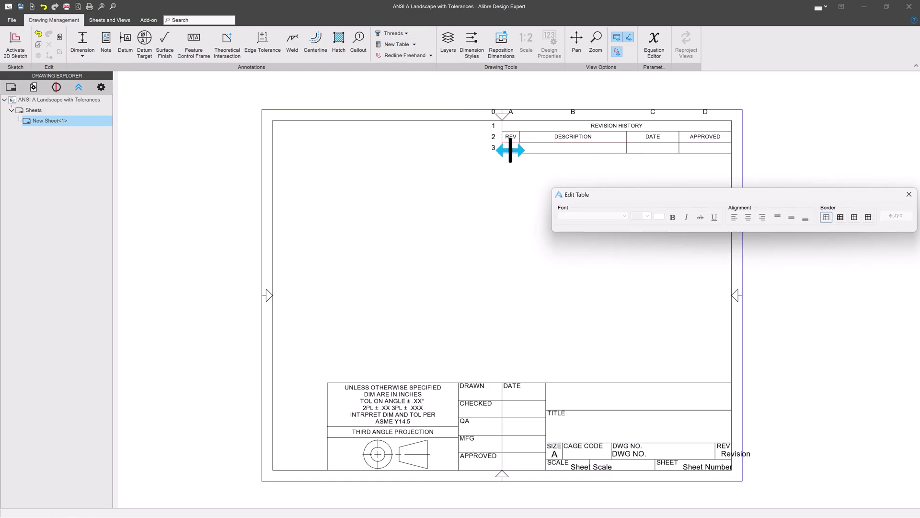
{"action": "left_click", "coordinate": [497, 148]}
{"action": "right_click", "coordinate": [496, 149]}
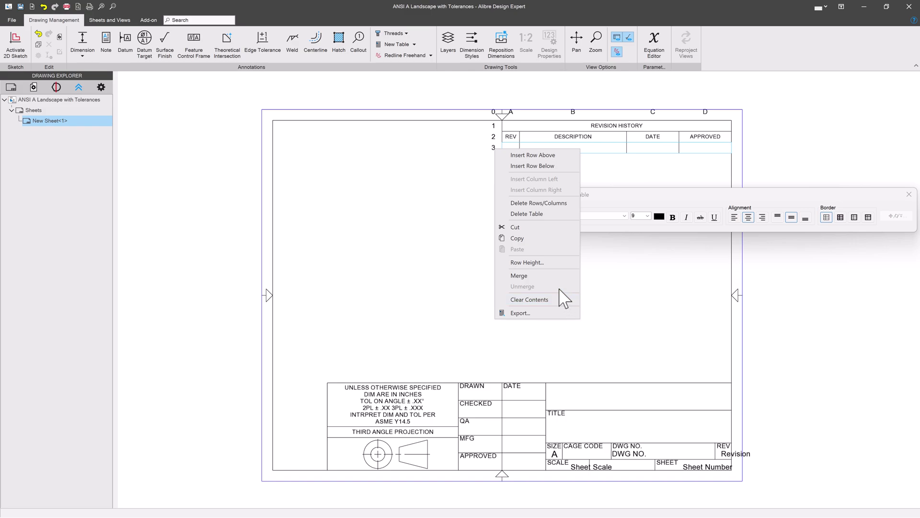
{"action": "left_click", "coordinate": [532, 165]}
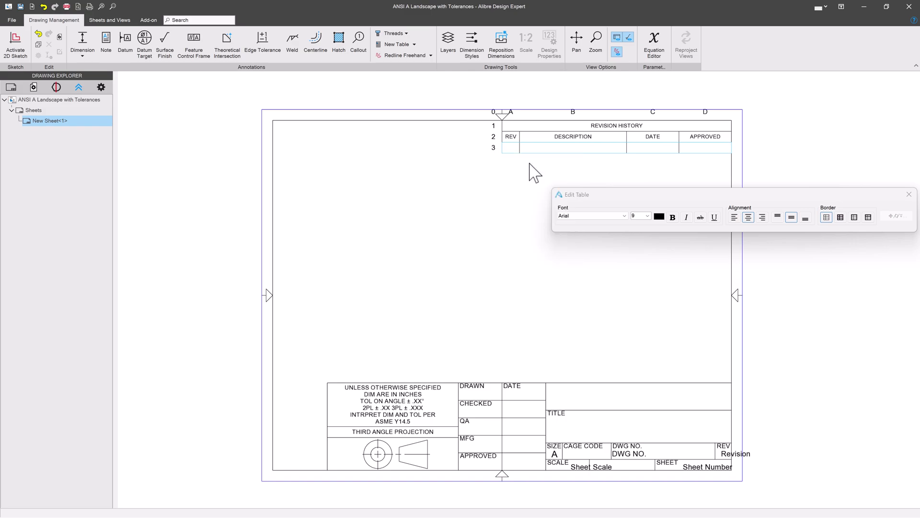
{"action": "left_click", "coordinate": [489, 243]}
{"action": "left_click", "coordinate": [509, 161]}
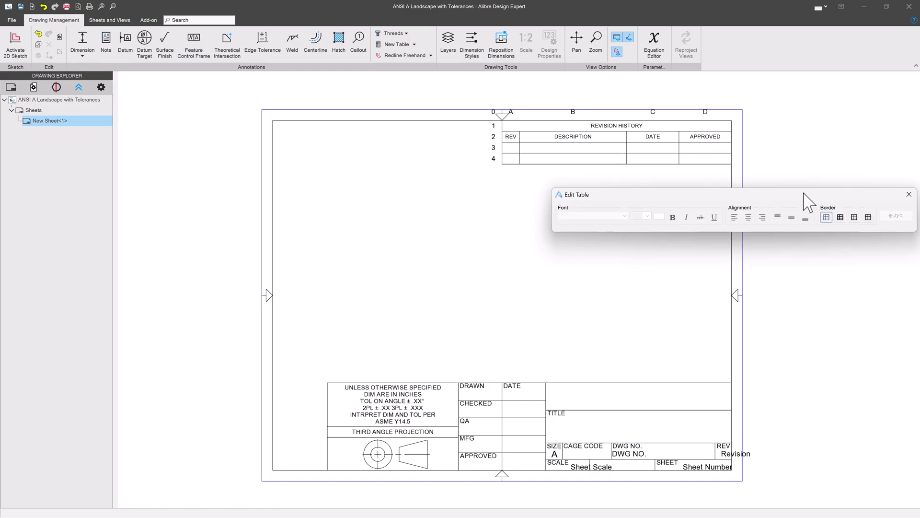
- Close the table editor, undo the last row insertion in the revision history table, and check the table's rows
{"action": "left_click", "coordinate": [909, 194]}
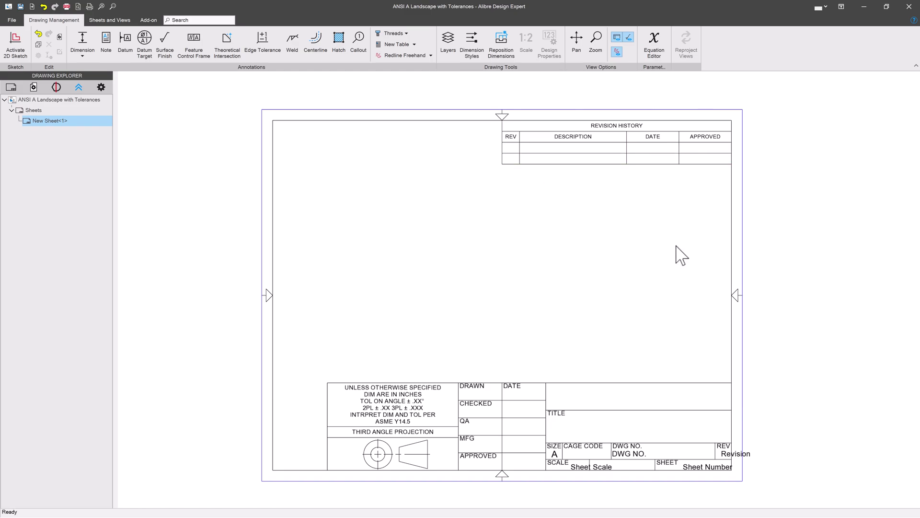
{"action": "key", "text": "ctrl+z"}
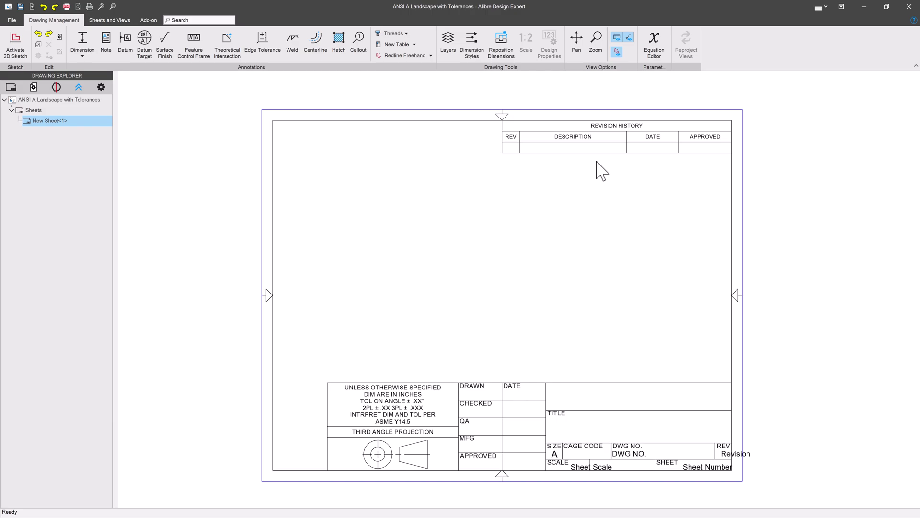
{"action": "left_click", "coordinate": [546, 153]}
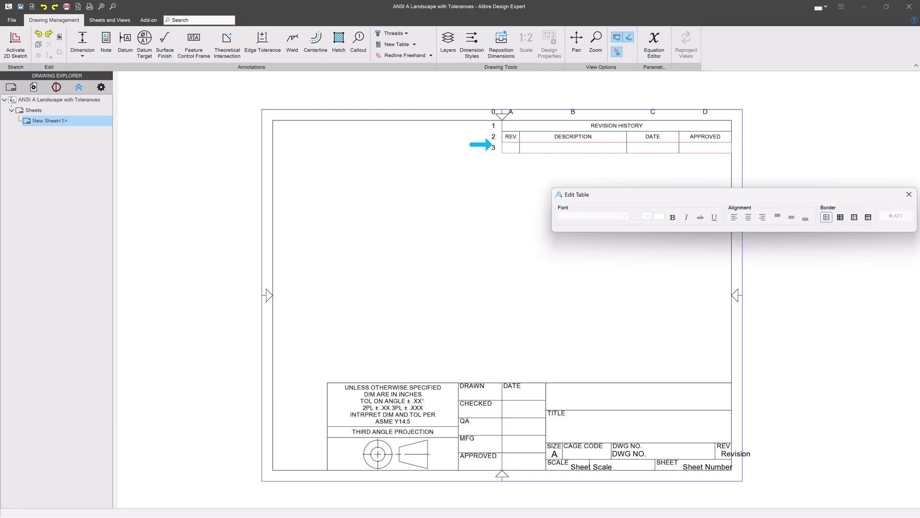
{"action": "left_click", "coordinate": [461, 189]}
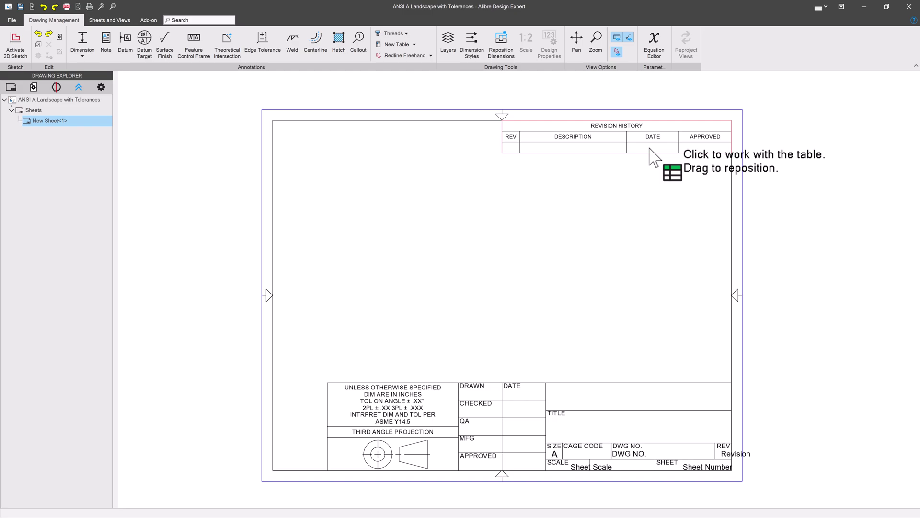
- Make the REVISION STATUS OF SHEETS layer visible on the drawing, and hide it again
{"action": "left_click", "coordinate": [448, 43]}
{"action": "left_click", "coordinate": [273, 290]}
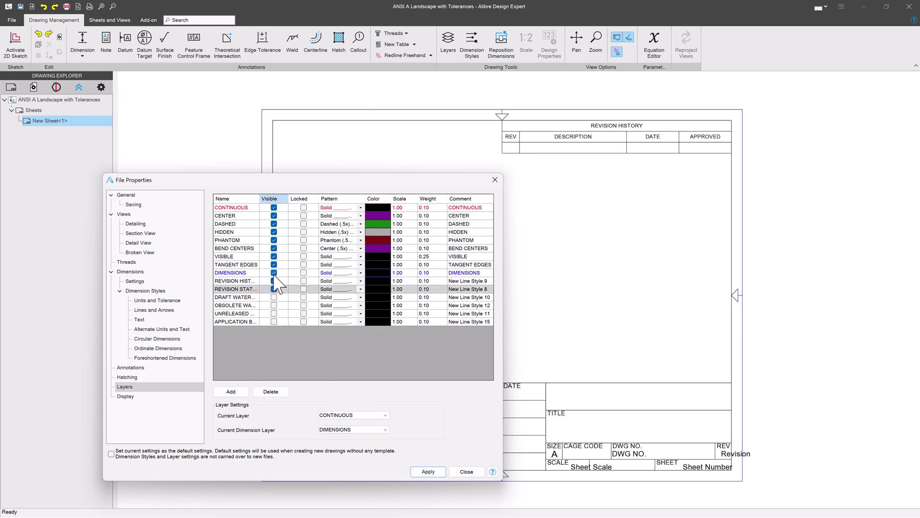
{"action": "left_click", "coordinate": [429, 471]}
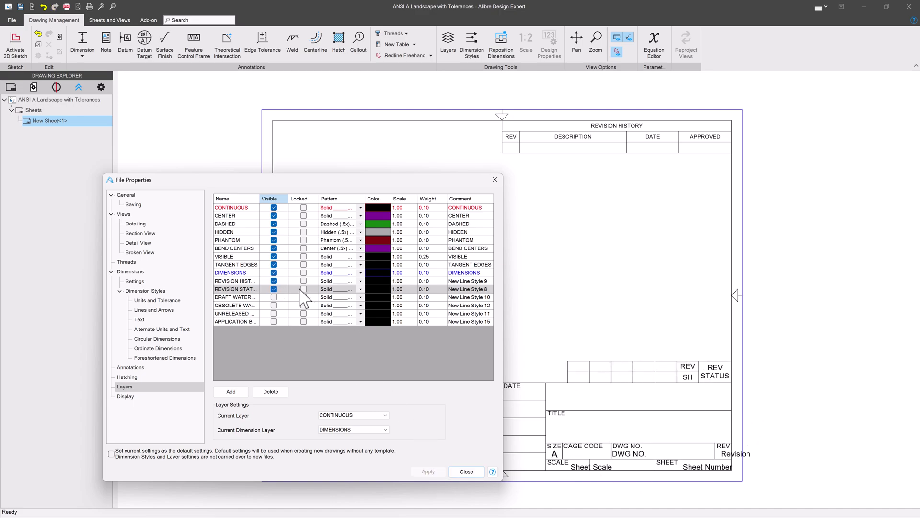
{"action": "left_click", "coordinate": [273, 289]}
{"action": "left_click", "coordinate": [428, 472]}
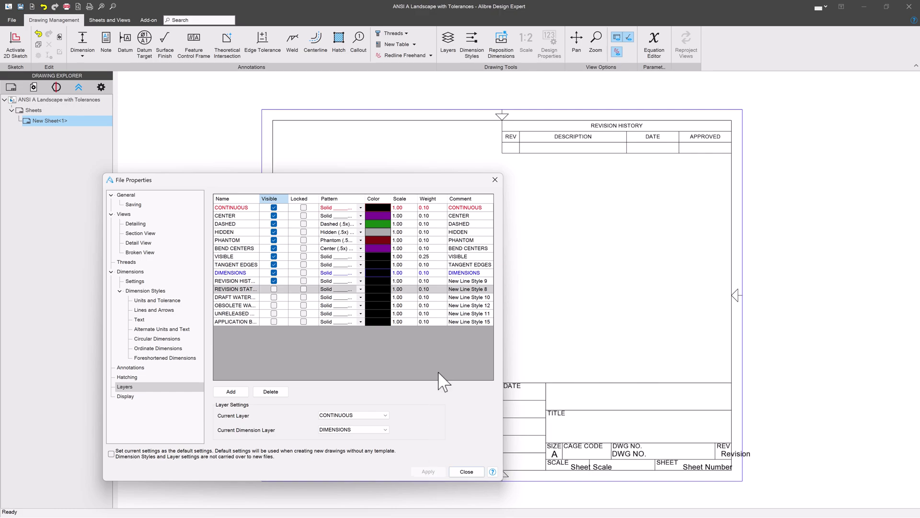
{"action": "left_click", "coordinate": [466, 472]}
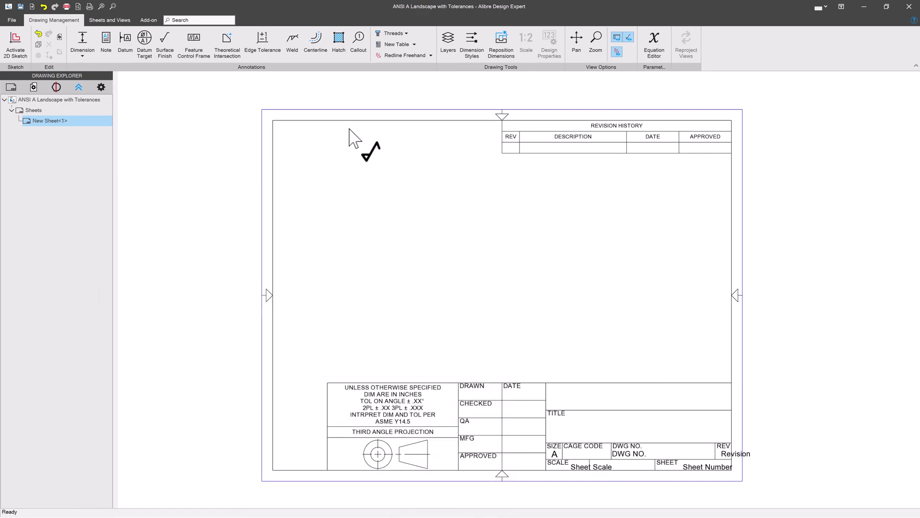
- Create a DRAFT note, choosing 72-point red Corbel Light, and place it at point (52,203) beside the revision history table
{"action": "left_click", "coordinate": [106, 42]}
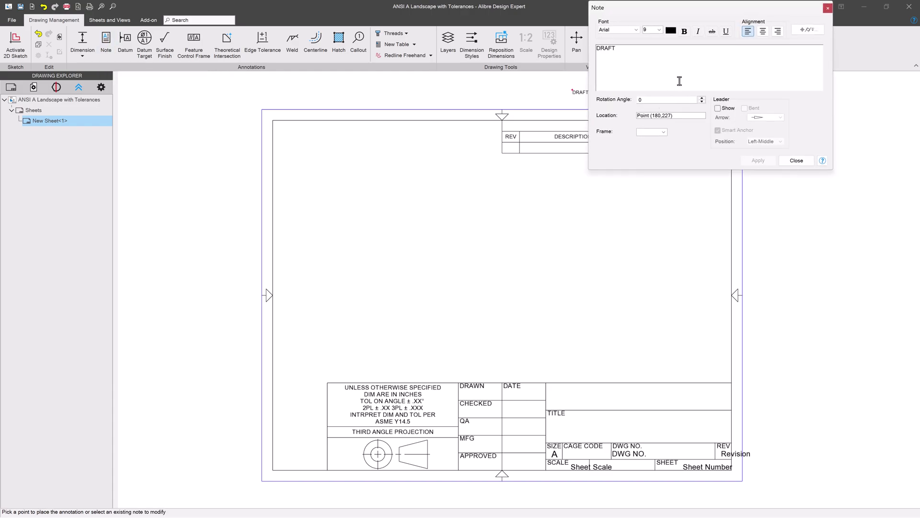
{"action": "left_click", "coordinate": [659, 29]}
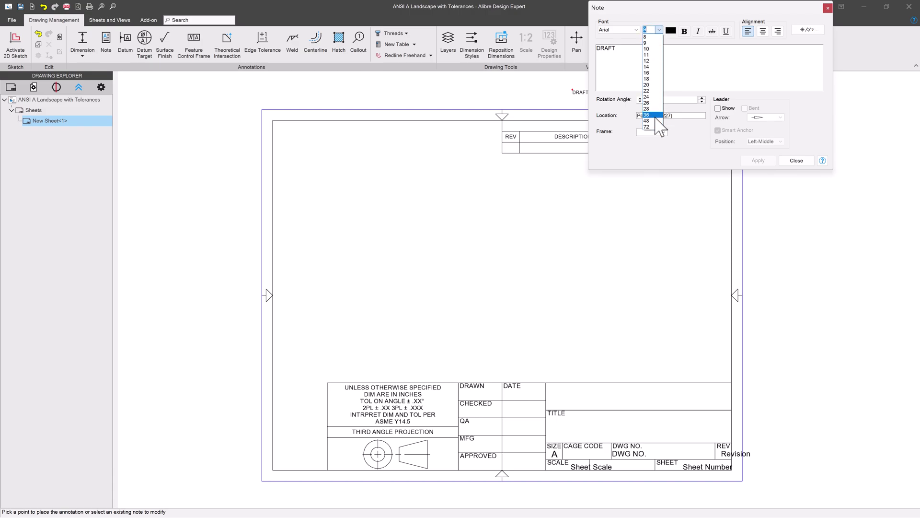
{"action": "left_click", "coordinate": [653, 144]}
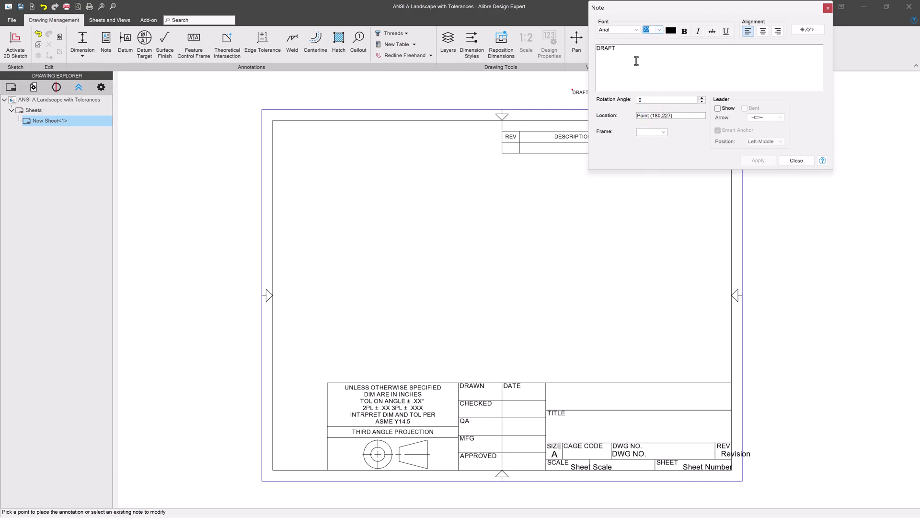
{"action": "left_click", "coordinate": [671, 30]}
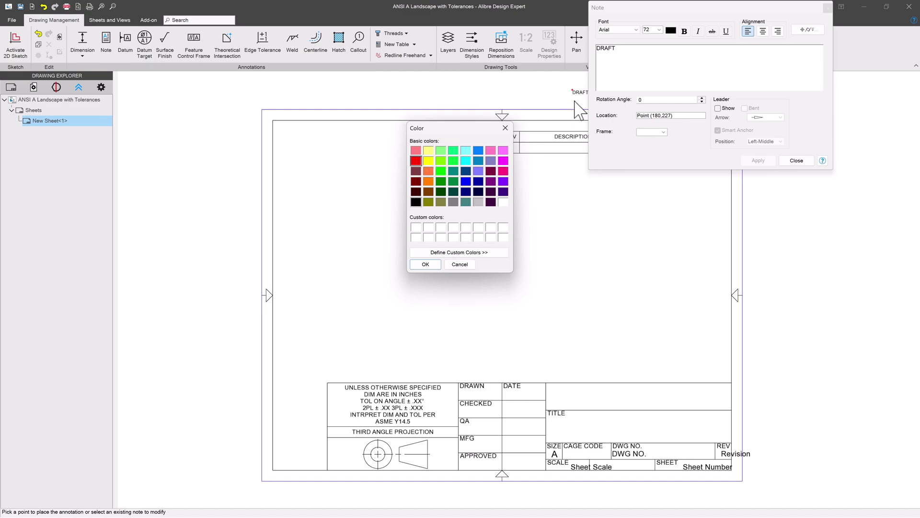
{"action": "left_click", "coordinate": [425, 264]}
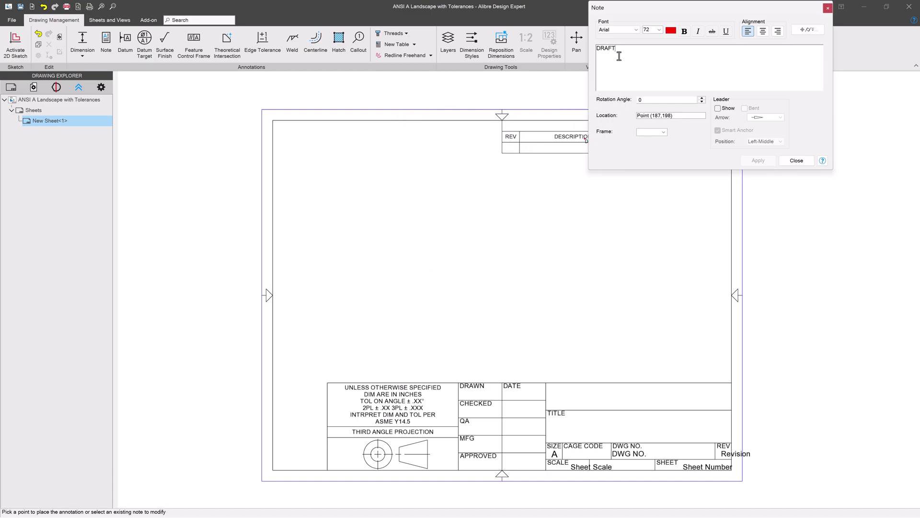
{"action": "left_click", "coordinate": [634, 30]}
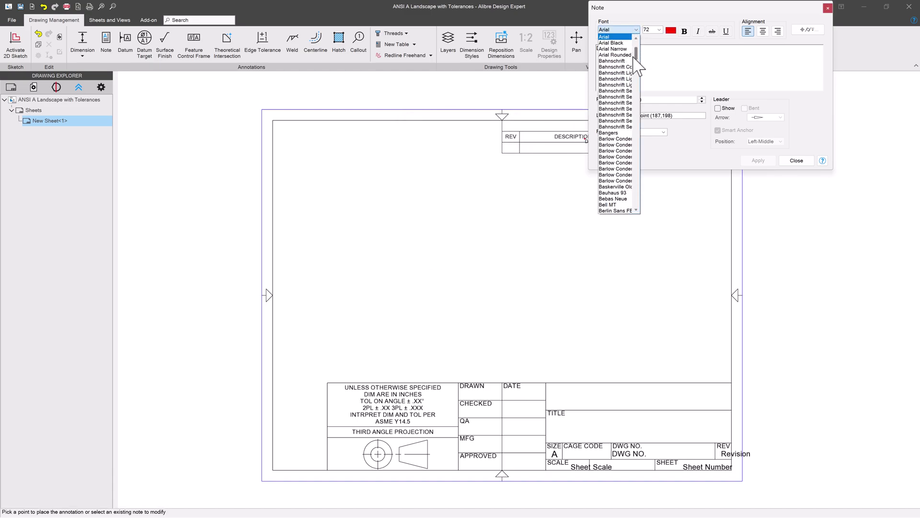
{"action": "left_click_drag", "start_coordinate": [636, 51], "coordinate": [640, 78]}
{"action": "left_click", "coordinate": [618, 163]}
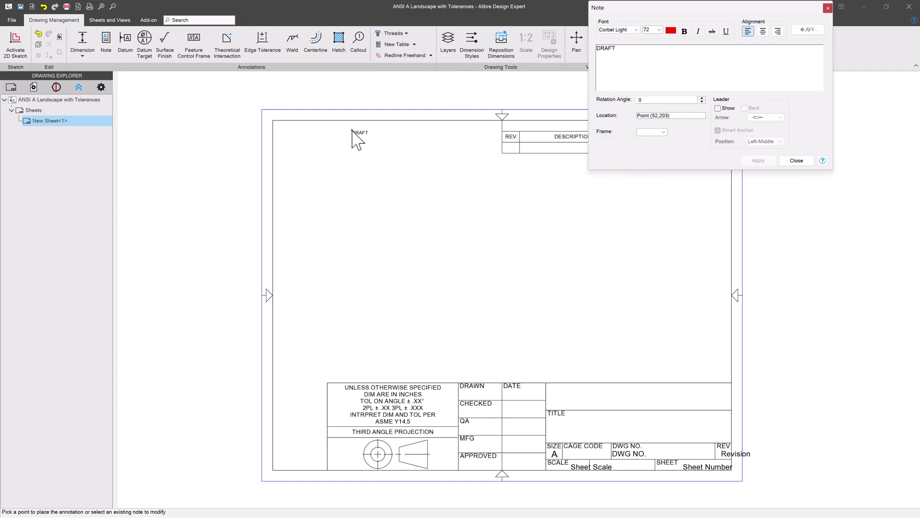
{"action": "left_click", "coordinate": [352, 131]}
- Set the placed DRAFT note's text to size 72 and red, and apply the formatting
{"action": "double_click", "coordinate": [616, 49]}
{"action": "left_click", "coordinate": [659, 30]}
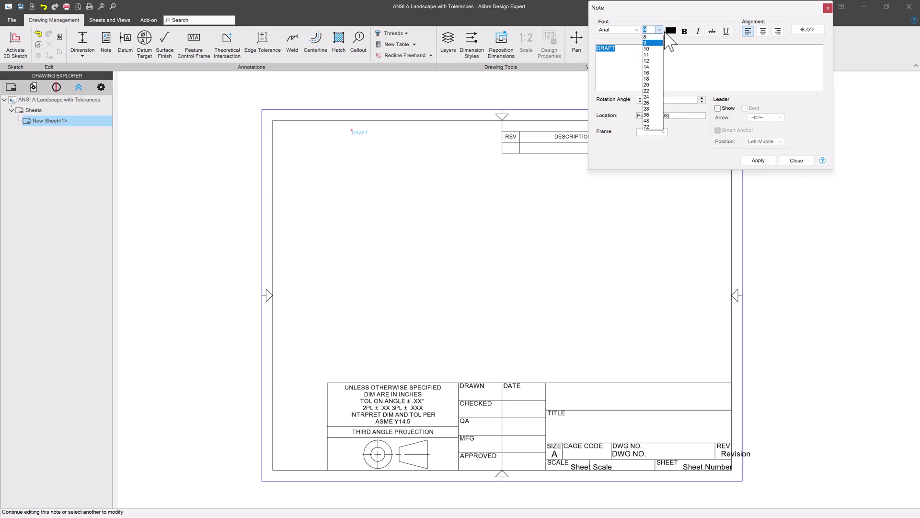
{"action": "left_click", "coordinate": [652, 126]}
{"action": "left_click", "coordinate": [670, 31]}
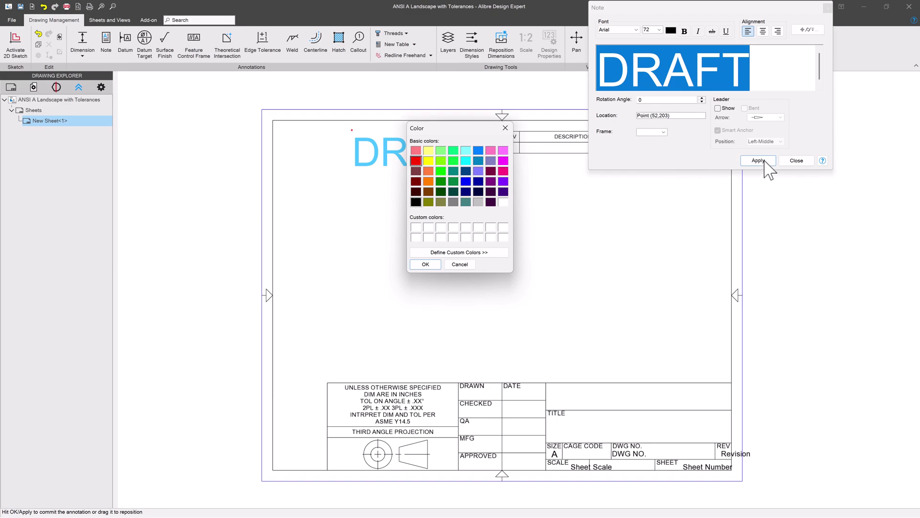
{"action": "left_click", "coordinate": [427, 266]}
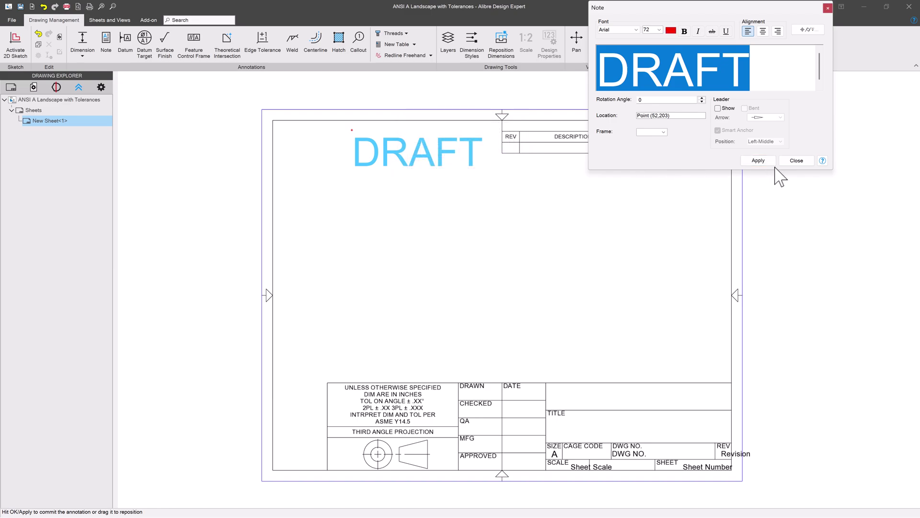
{"action": "left_click", "coordinate": [766, 161]}
{"action": "left_click", "coordinate": [793, 161]}
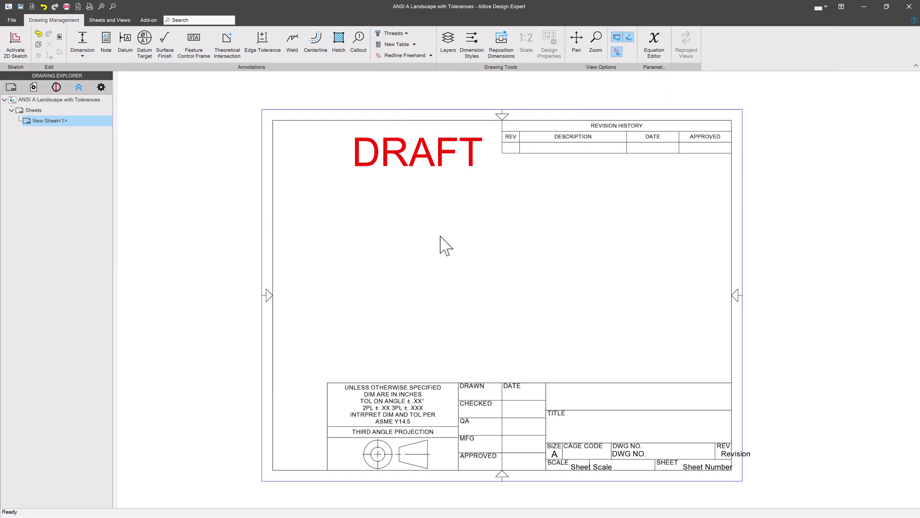
- Assign the red DRAFT note to the DRAFT WATERMARK layer
{"action": "right_click", "coordinate": [444, 145]}
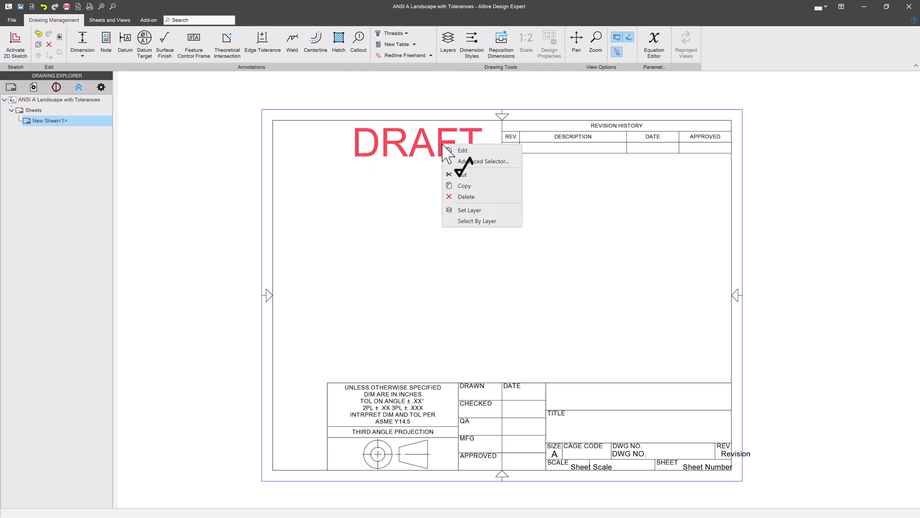
{"action": "left_click", "coordinate": [469, 211]}
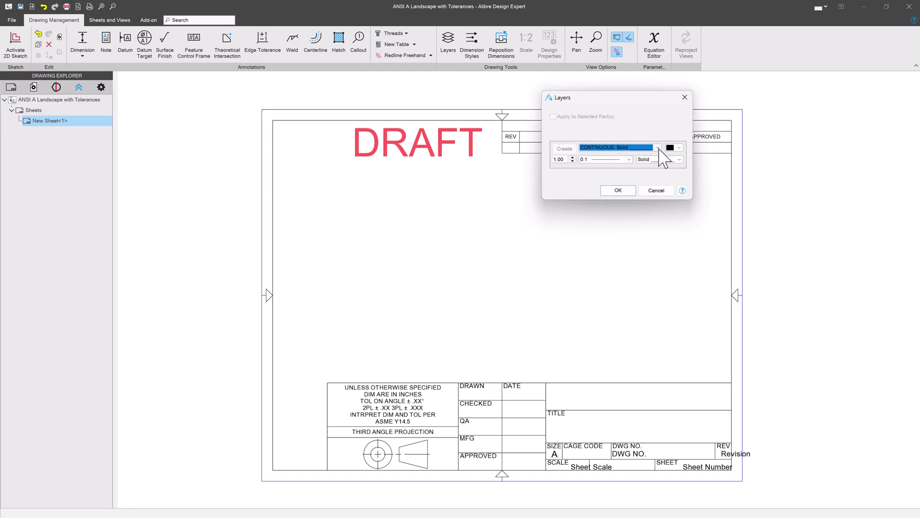
{"action": "left_click", "coordinate": [658, 147]}
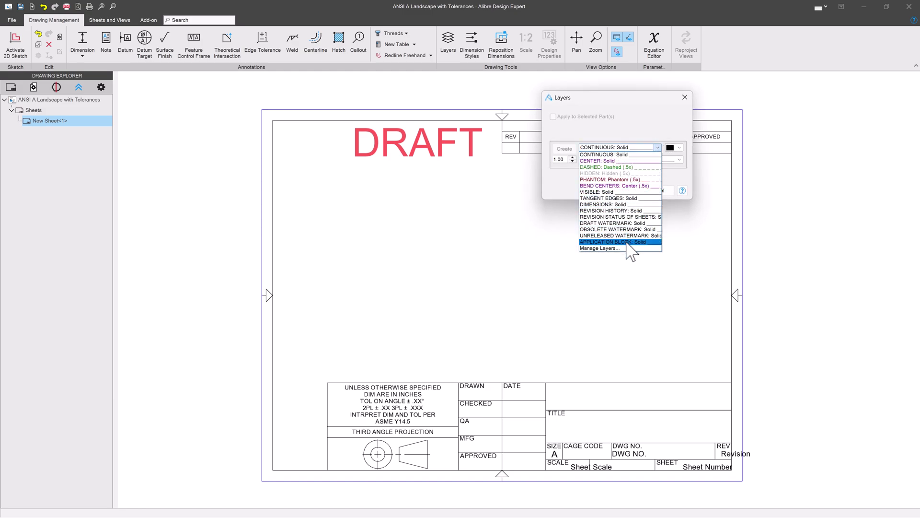
{"action": "left_click", "coordinate": [603, 224]}
{"action": "left_click", "coordinate": [618, 188]}
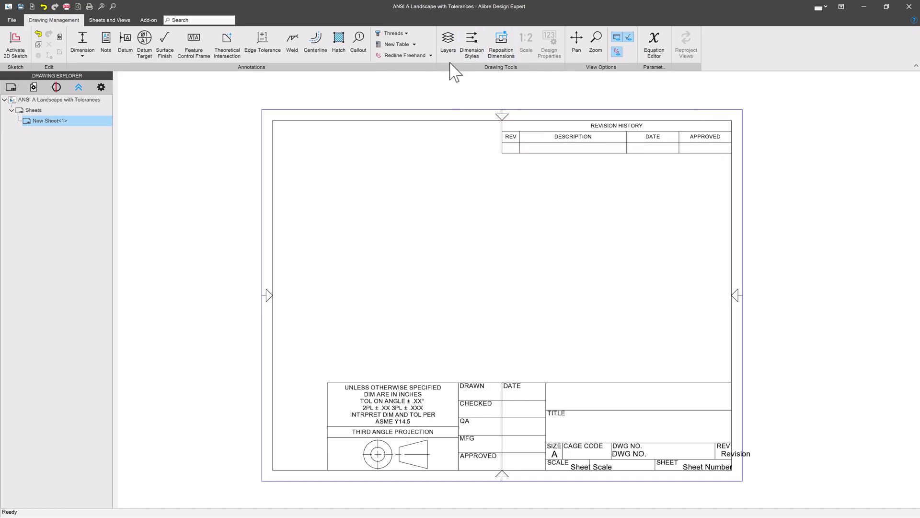
- Make the DRAFT WATERMARK layer visible in the drawing's layer settings
{"action": "left_click", "coordinate": [448, 42]}
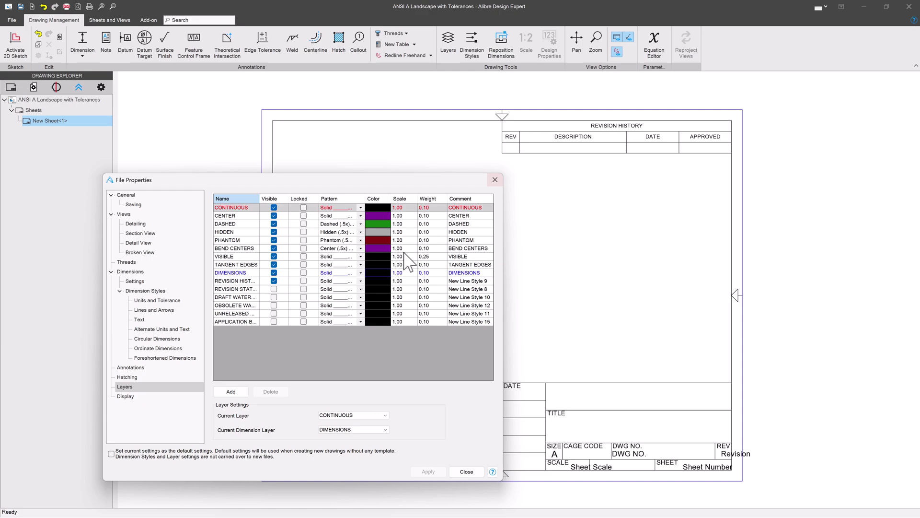
{"action": "left_click", "coordinate": [274, 298]}
{"action": "left_click", "coordinate": [428, 472]}
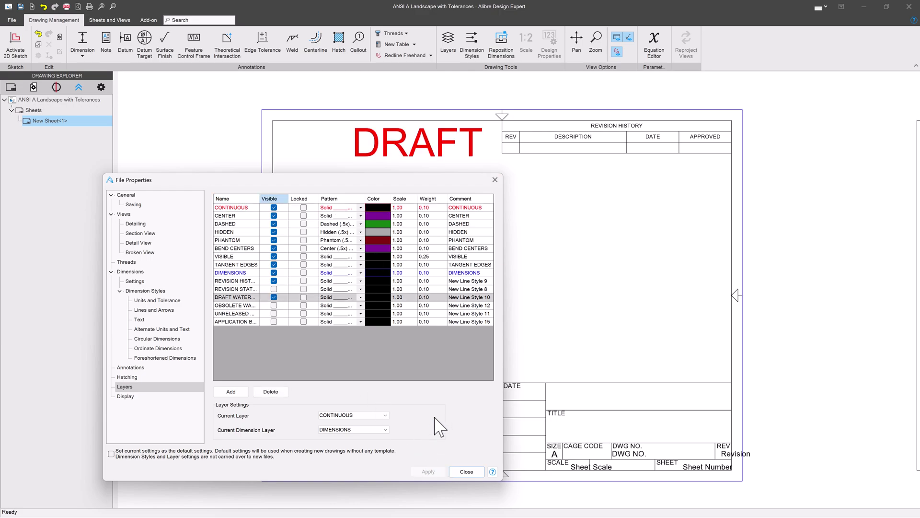
{"action": "left_click", "coordinate": [459, 472]}
- Move the framed DRAFT watermark table onto the sheet, and back to the empty area beside it
{"action": "scroll", "coordinate": [263, 284], "scroll_direction": "down", "scroll_amount": 5}
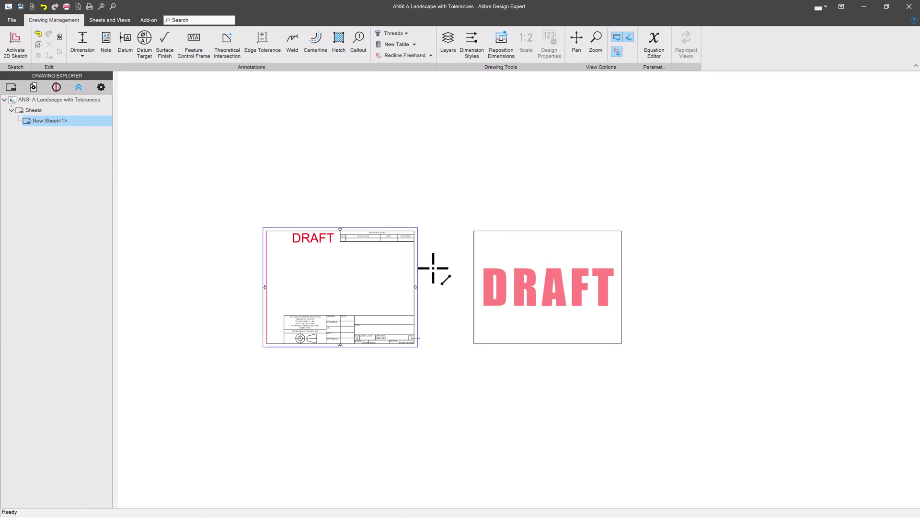
{"action": "left_click_drag", "start_coordinate": [556, 299], "coordinate": [372, 301]}
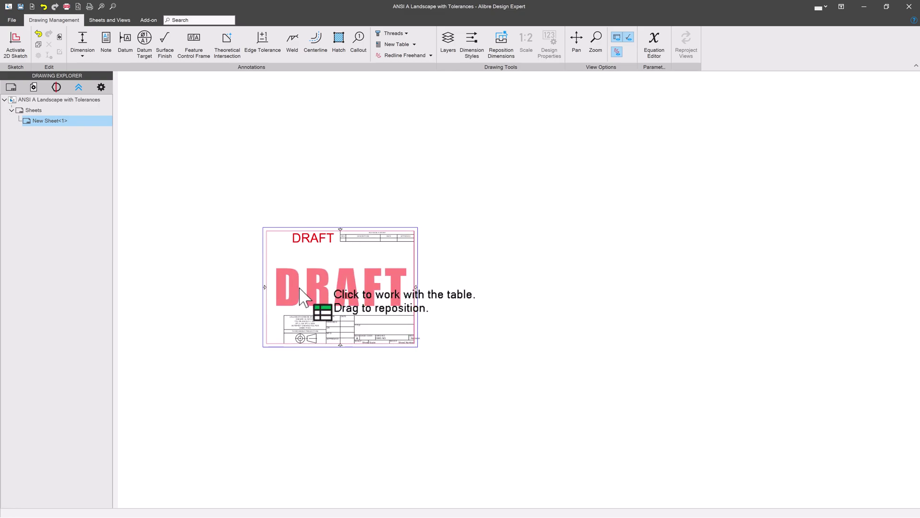
{"action": "mouse_move", "coordinate": [312, 283]}
{"action": "left_mouse_down"}
{"action": "mouse_move", "coordinate": [505, 305]}
{"action": "mouse_move", "coordinate": [516, 281]}
{"action": "left_mouse_up"}
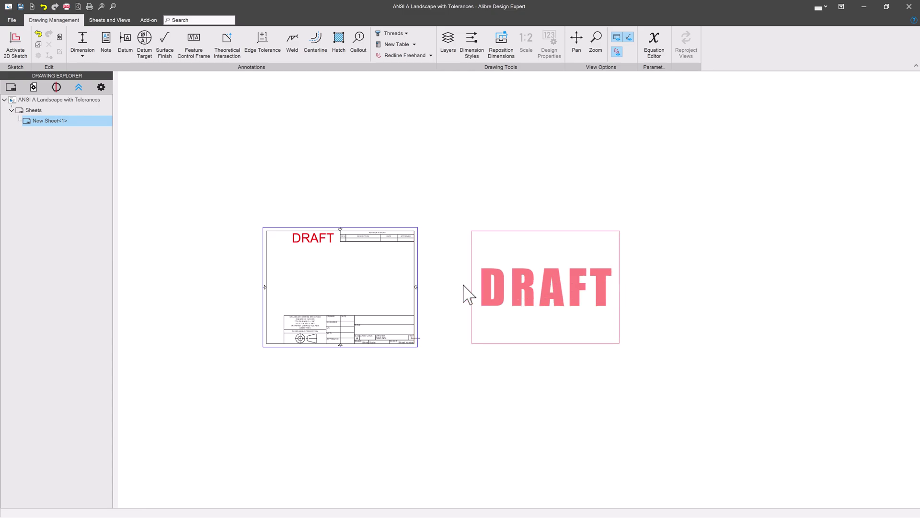
- Delete the red DRAFT note beside the revision history table
{"action": "scroll", "coordinate": [451, 290], "scroll_direction": "down", "scroll_amount": 2}
{"action": "scroll", "coordinate": [311, 271], "scroll_direction": "up", "scroll_amount": 3}
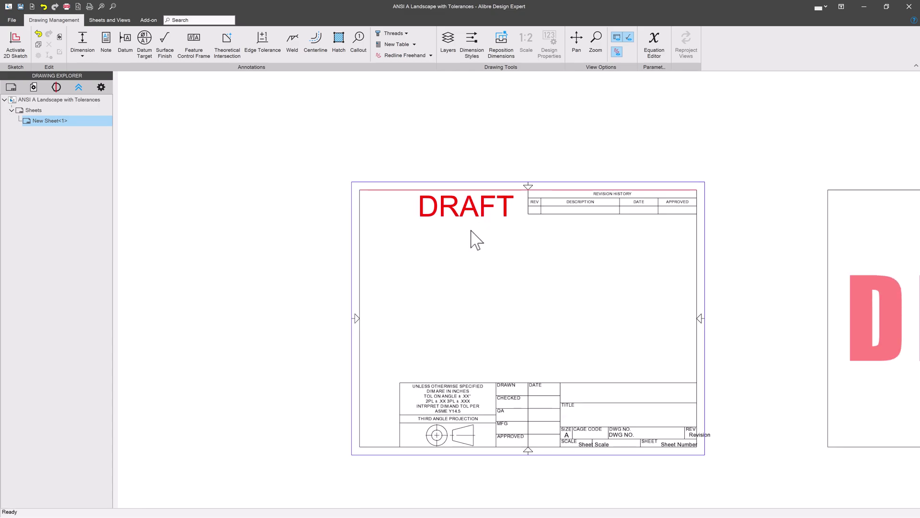
{"action": "left_click", "coordinate": [449, 210]}
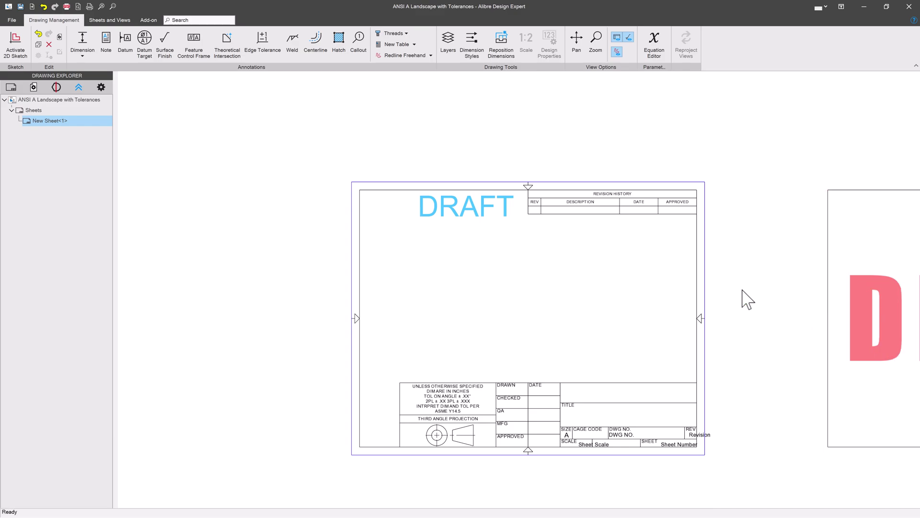
{"action": "left_click", "coordinate": [475, 211]}
{"action": "key", "text": "Delete"}
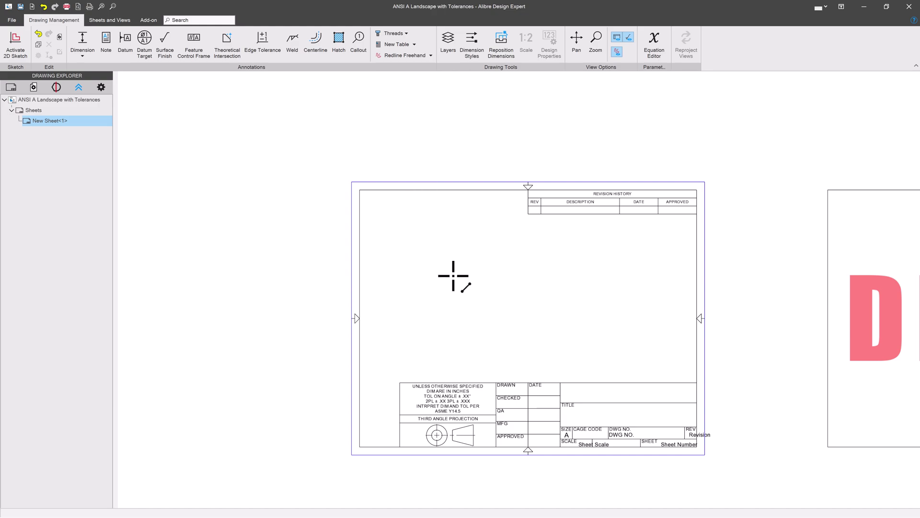
- Insert standard front, top and right views of the red fuel can design on the sheet at 1:6 scale
{"action": "left_click", "coordinate": [110, 20]}
{"action": "left_click", "coordinate": [63, 52]}
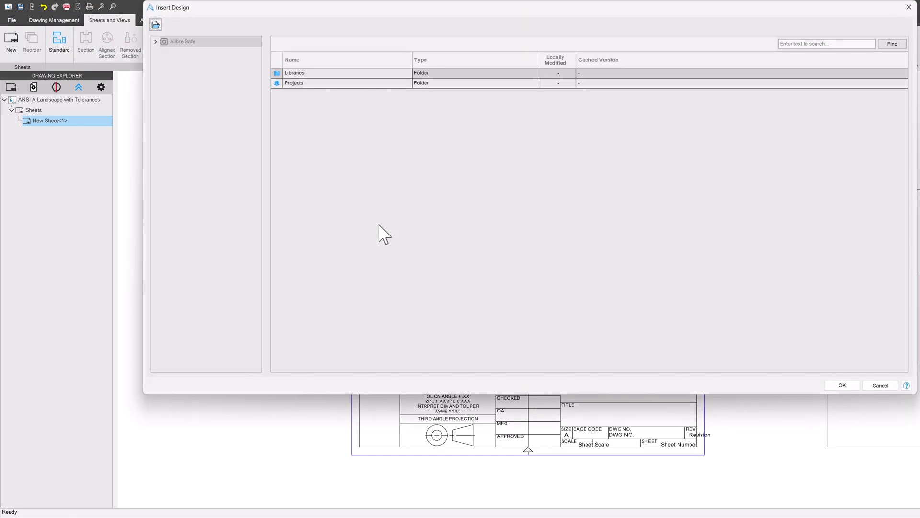
{"action": "double_click", "coordinate": [222, 56]}
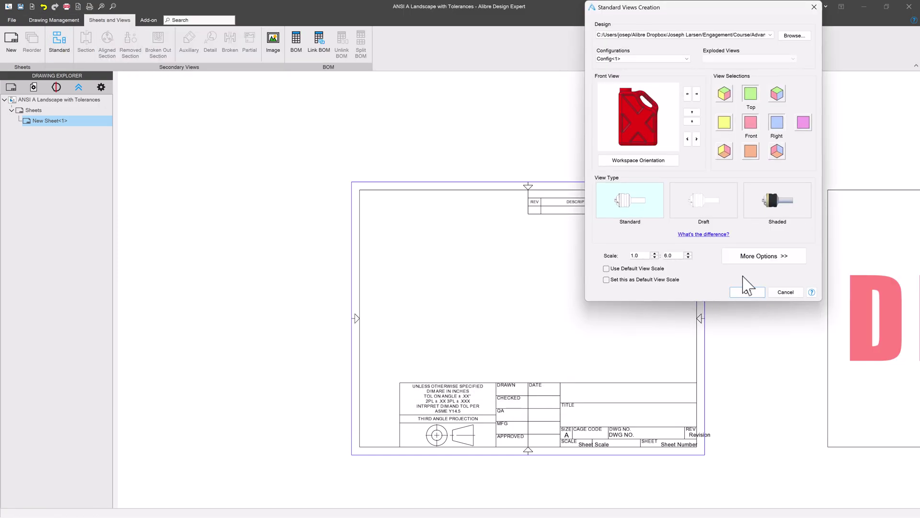
{"action": "left_click", "coordinate": [748, 292]}
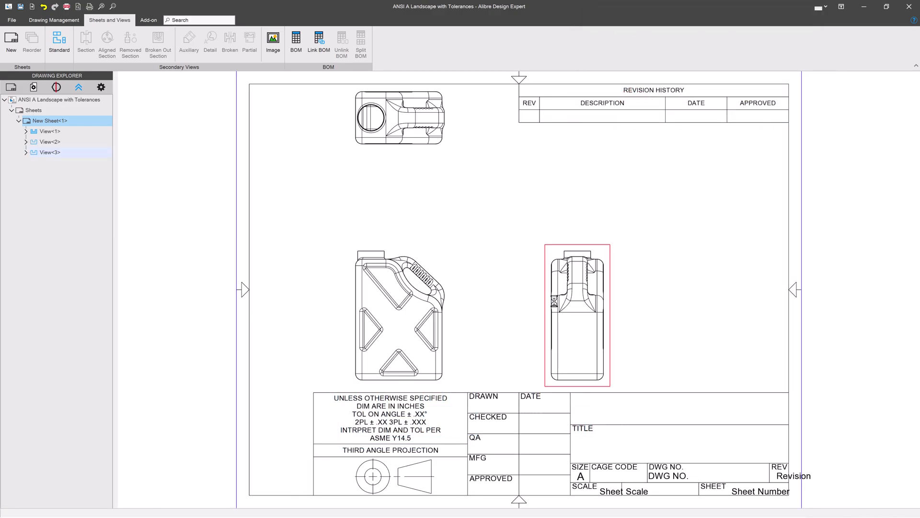
{"action": "scroll", "coordinate": [623, 300], "scroll_direction": "down", "scroll_amount": 2}
{"action": "scroll", "coordinate": [487, 312], "scroll_direction": "up", "scroll_amount": 4}
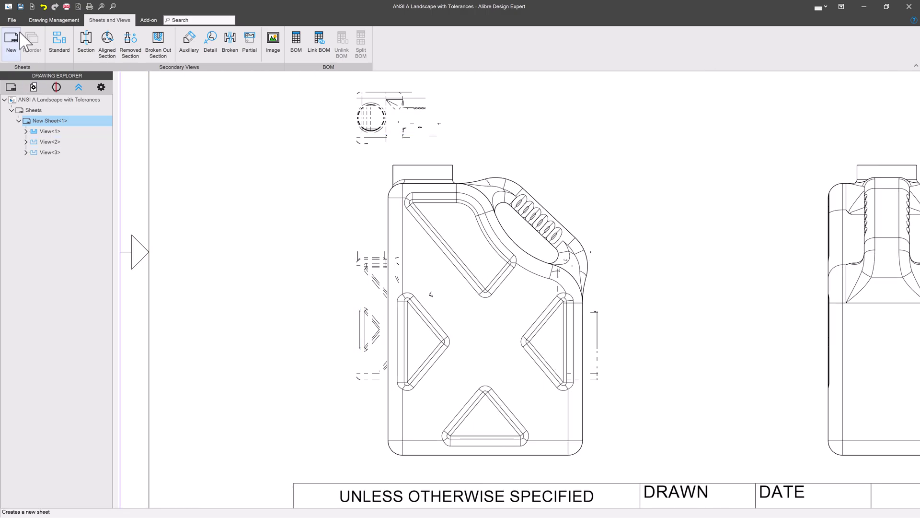
- Dimension the overall height of the fuel can in the front view, placing the dimension beside the can
{"action": "left_click", "coordinate": [54, 19]}
{"action": "left_click", "coordinate": [82, 43]}
{"action": "left_click", "coordinate": [422, 166]}
{"action": "left_click", "coordinate": [444, 126]}
{"action": "scroll", "coordinate": [441, 123], "scroll_direction": "down", "scroll_amount": 2}
{"action": "scroll", "coordinate": [446, 326], "scroll_direction": "up", "scroll_amount": 8}
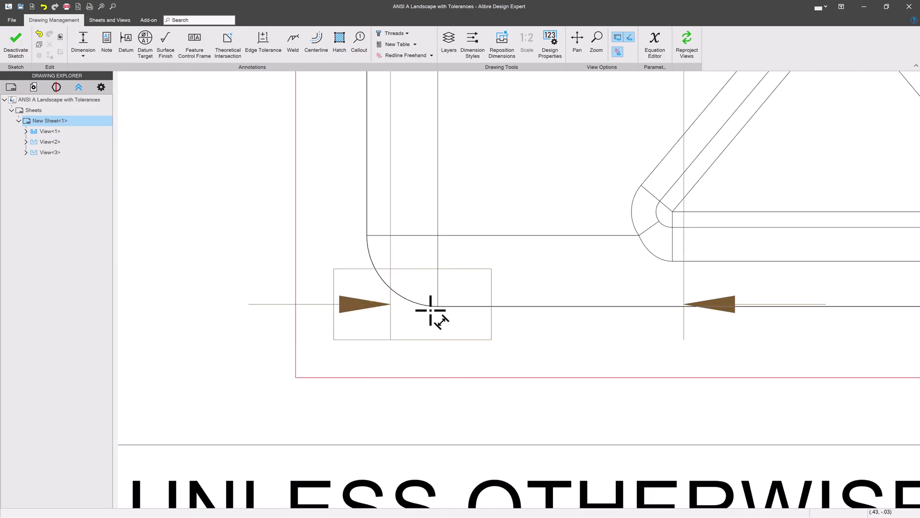
{"action": "scroll", "coordinate": [589, 343], "scroll_direction": "down", "scroll_amount": 4}
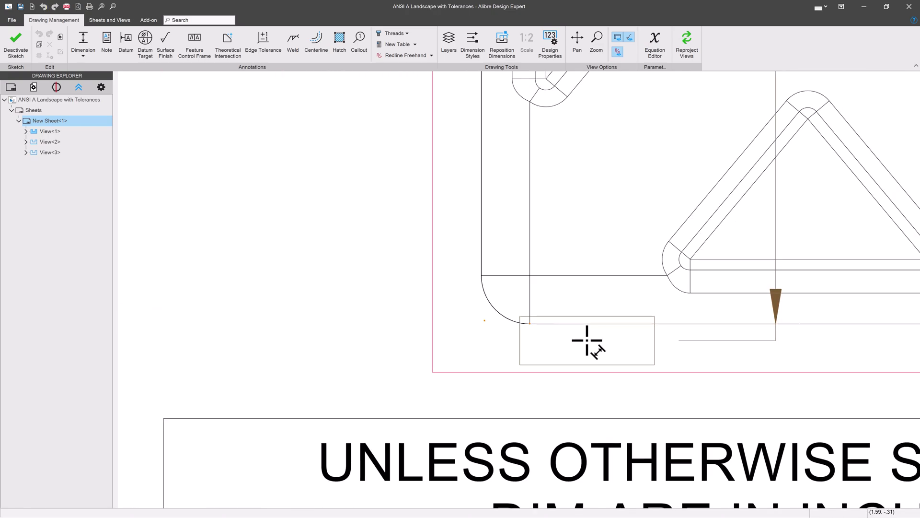
{"action": "scroll", "coordinate": [584, 331], "scroll_direction": "up", "scroll_amount": 1}
{"action": "left_click", "coordinate": [581, 326]}
{"action": "left_click_drag", "start_coordinate": [600, 351], "coordinate": [304, 139]}
{"action": "scroll", "coordinate": [304, 273], "scroll_direction": "down", "scroll_amount": 6}
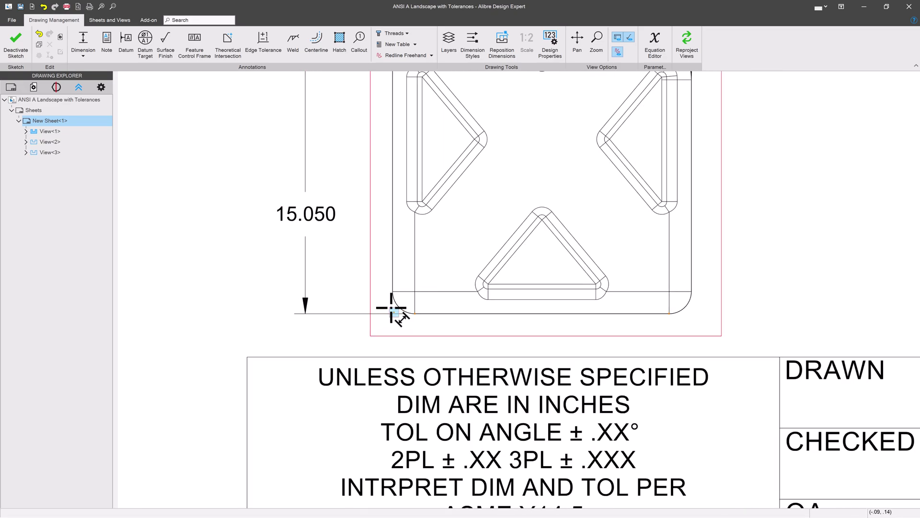
- Dimension the diameter of the can's filler neck in the front view, placing the dimension above the neck
{"action": "scroll", "coordinate": [343, 181], "scroll_direction": "up", "scroll_amount": 6}
{"action": "scroll", "coordinate": [470, 207], "scroll_direction": "up", "scroll_amount": 2}
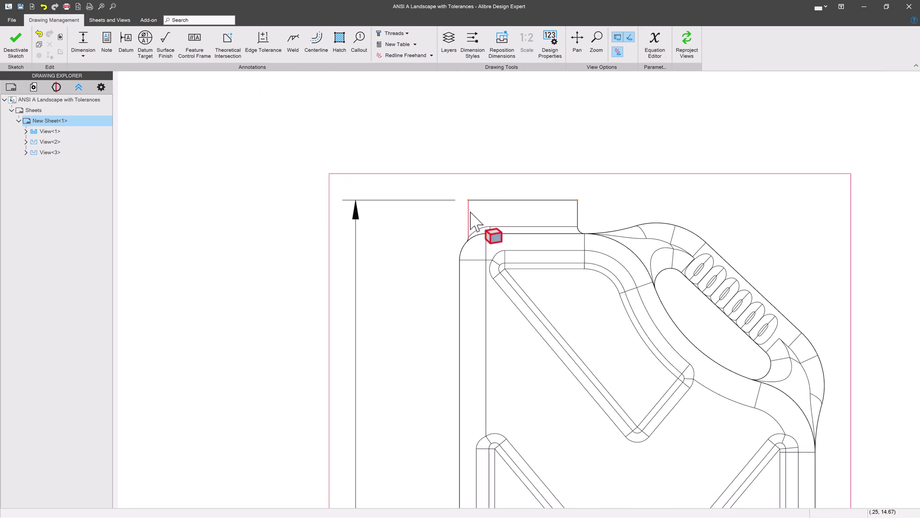
{"action": "left_click", "coordinate": [580, 210]}
{"action": "left_click", "coordinate": [530, 146]}
{"action": "left_click_drag", "start_coordinate": [530, 143], "coordinate": [678, 137]}
{"action": "scroll", "coordinate": [465, 178], "scroll_direction": "down", "scroll_amount": 2}
{"action": "scroll", "coordinate": [581, 263], "scroll_direction": "down", "scroll_amount": 2}
{"action": "scroll", "coordinate": [456, 298], "scroll_direction": "up", "scroll_amount": 2}
{"action": "scroll", "coordinate": [545, 267], "scroll_direction": "down", "scroll_amount": 2}
{"action": "scroll", "coordinate": [555, 229], "scroll_direction": "up", "scroll_amount": 2}
{"action": "scroll", "coordinate": [555, 229], "scroll_direction": "up", "scroll_amount": 1}
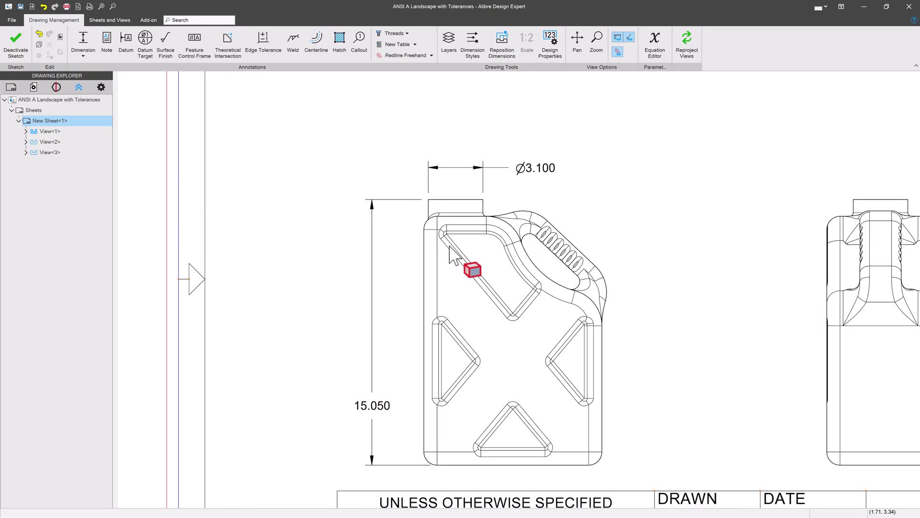
- Set the length precision of the Default dimension style to 5 decimals in the drawing properties, keeping inches as the length unit
{"action": "left_click", "coordinate": [11, 19]}
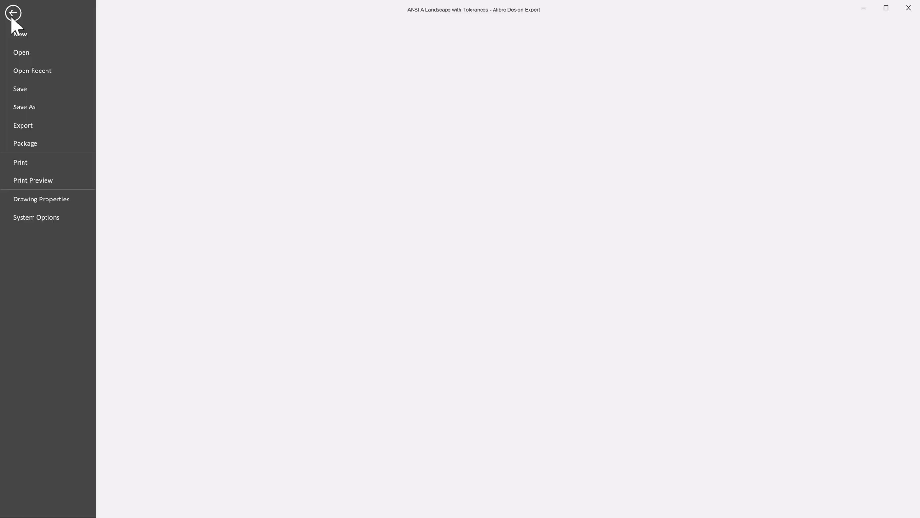
{"action": "left_click", "coordinate": [35, 198]}
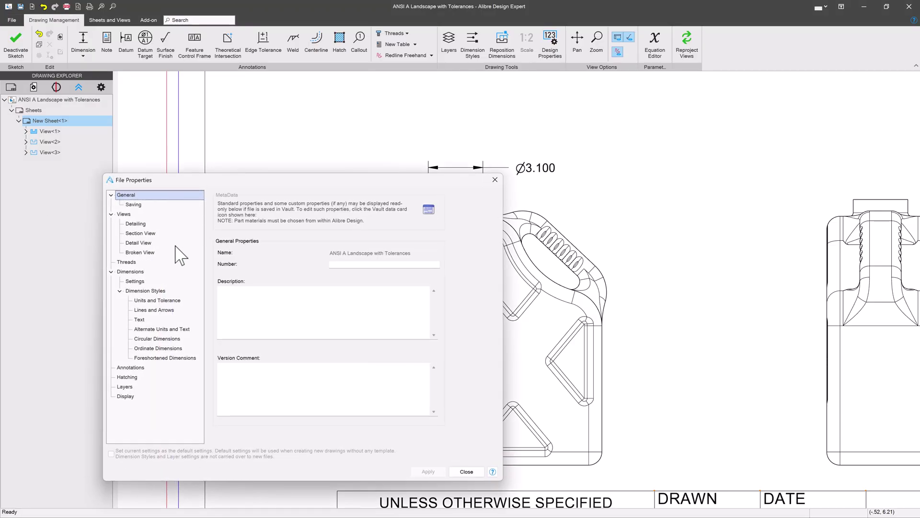
{"action": "left_click", "coordinate": [135, 290]}
{"action": "left_click", "coordinate": [128, 271]}
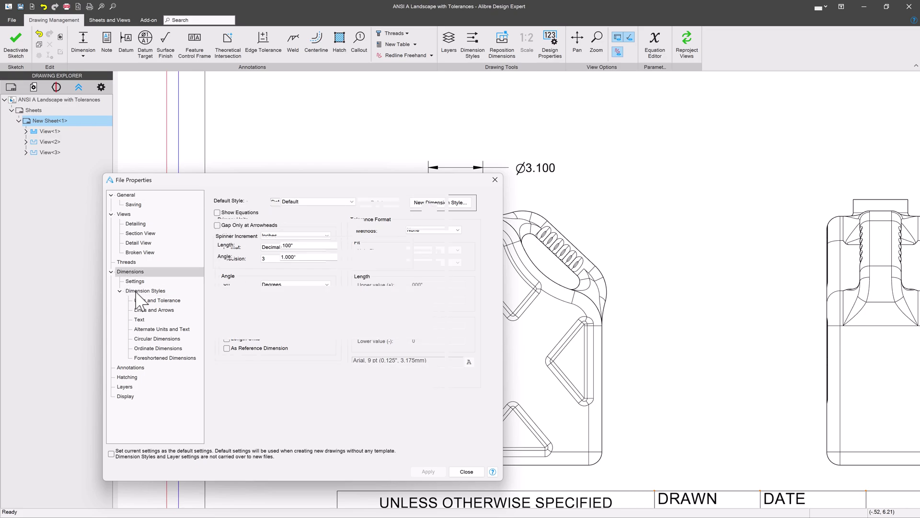
{"action": "left_click", "coordinate": [136, 291]}
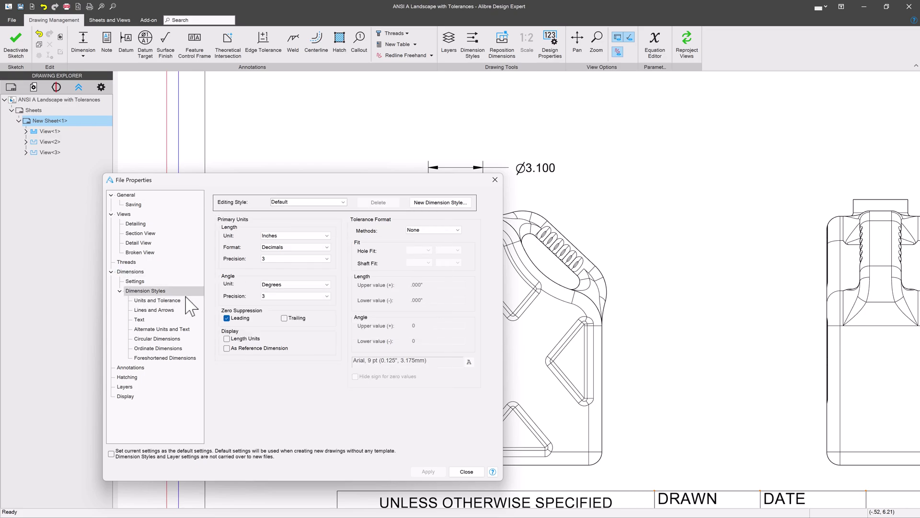
{"action": "left_click", "coordinate": [323, 259]}
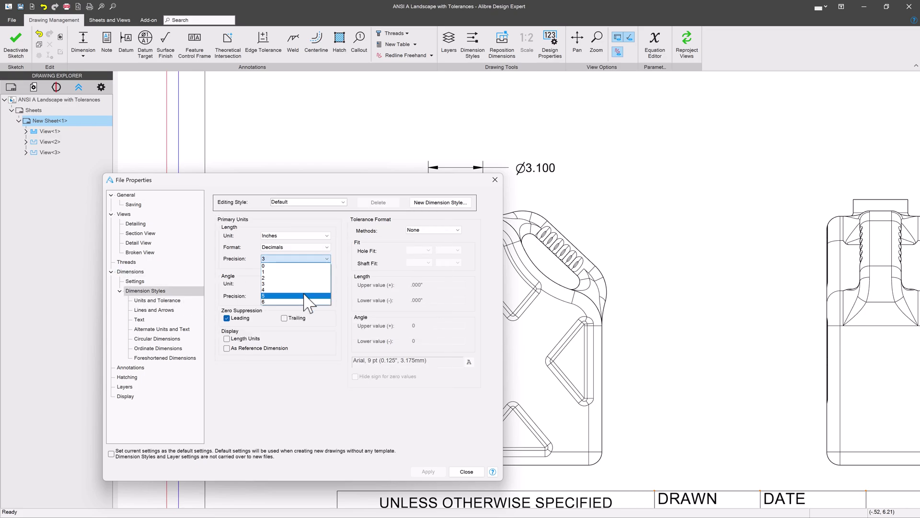
{"action": "left_click", "coordinate": [307, 296]}
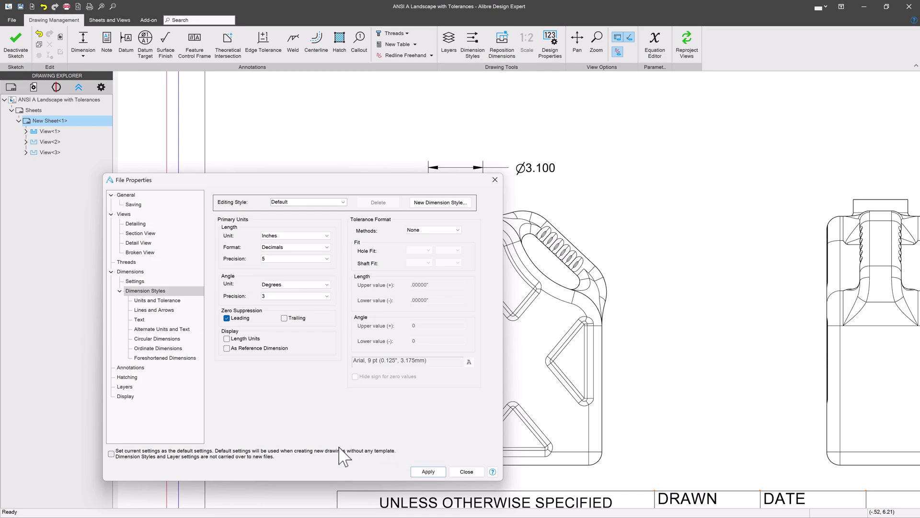
{"action": "left_click", "coordinate": [146, 300]}
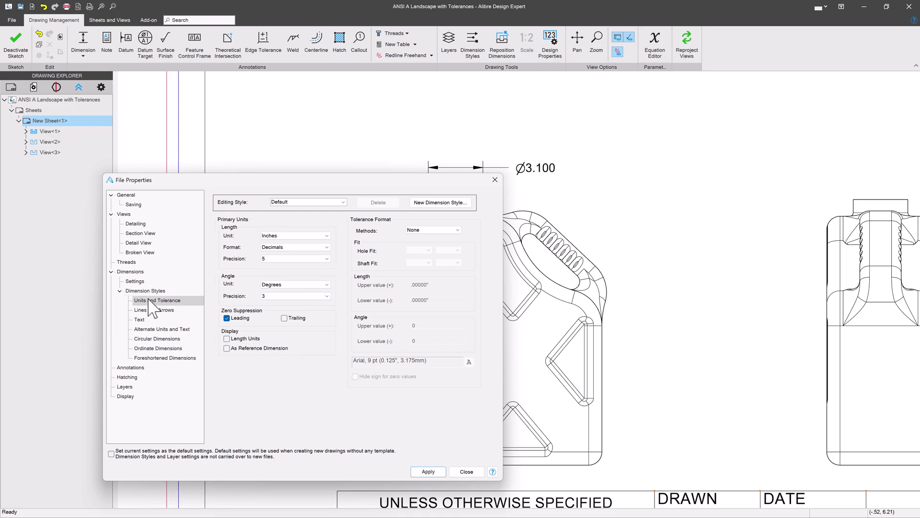
{"action": "left_click", "coordinate": [292, 236]}
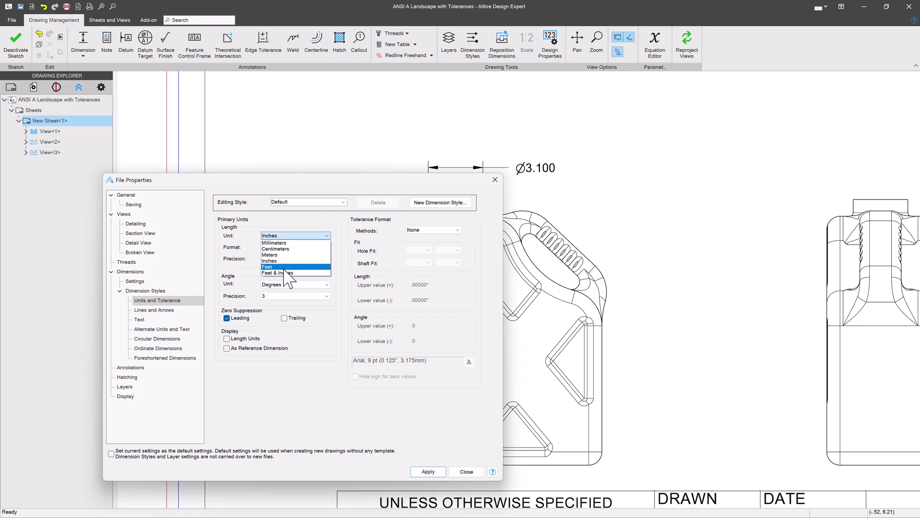
{"action": "left_click", "coordinate": [291, 236]}
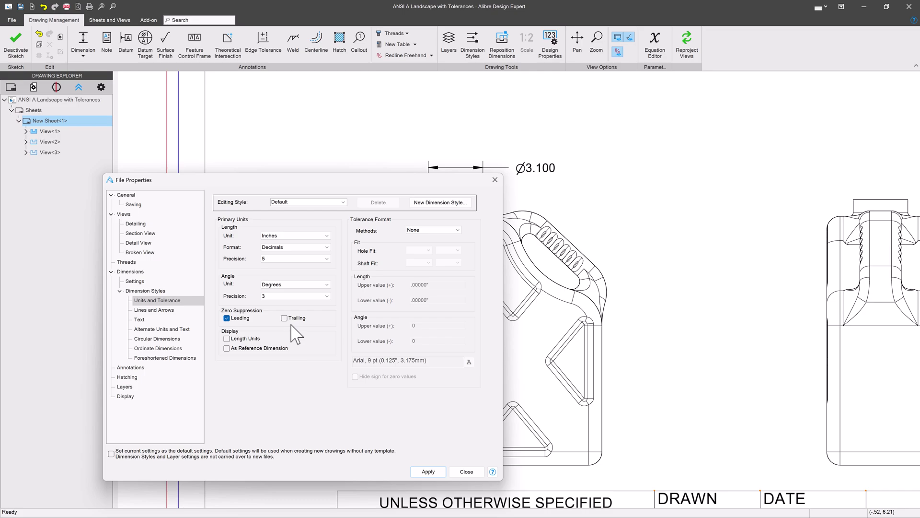
- Set the Default dimension style's text font to Bangers, Regular, size 9
{"action": "left_click", "coordinate": [154, 310]}
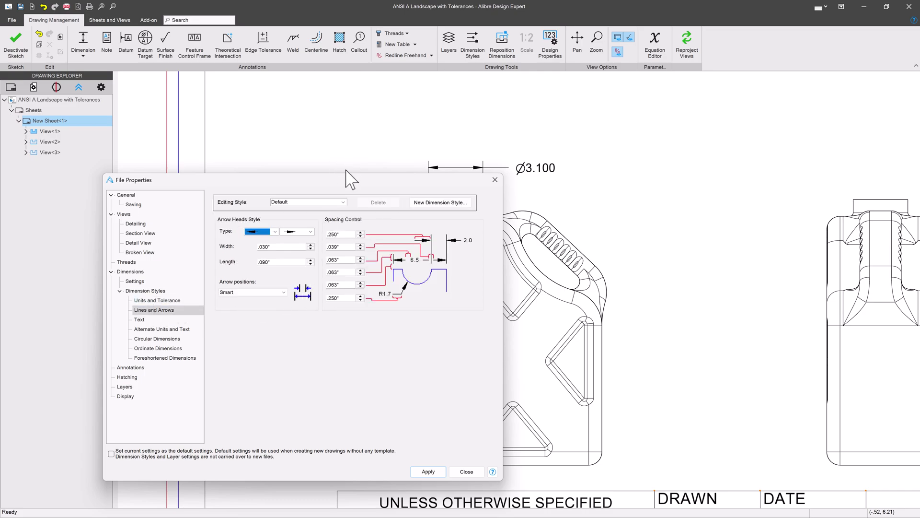
{"action": "mouse_move", "coordinate": [348, 182]}
{"action": "left_mouse_down"}
{"action": "mouse_move", "coordinate": [746, 177]}
{"action": "mouse_move", "coordinate": [777, 163]}
{"action": "left_mouse_up"}
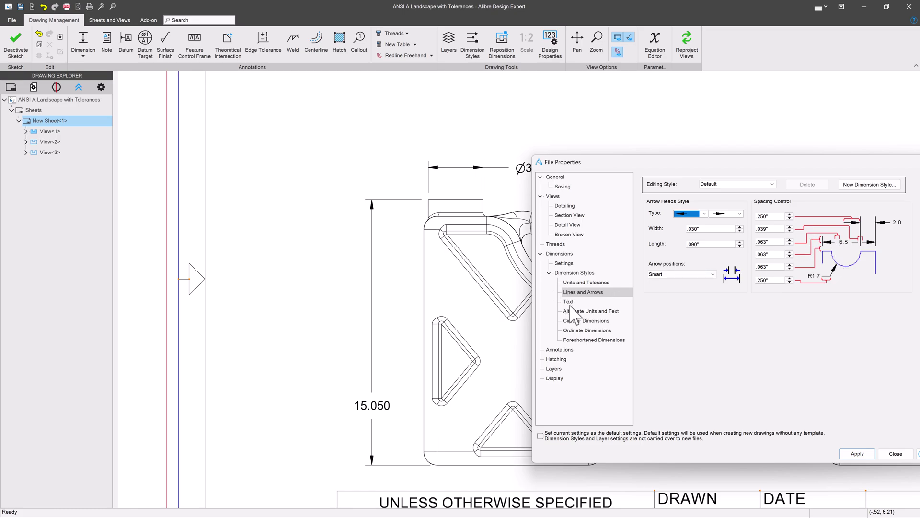
{"action": "left_click", "coordinate": [598, 301]}
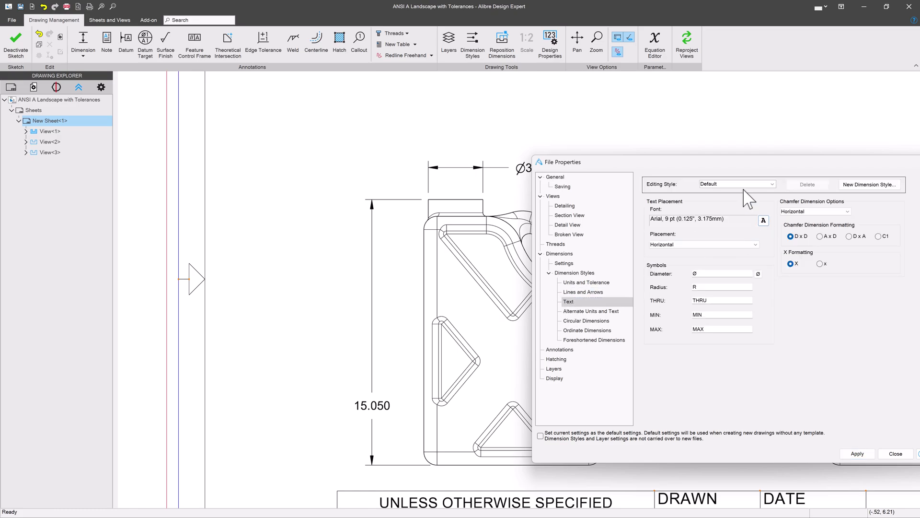
{"action": "left_click", "coordinate": [763, 221]}
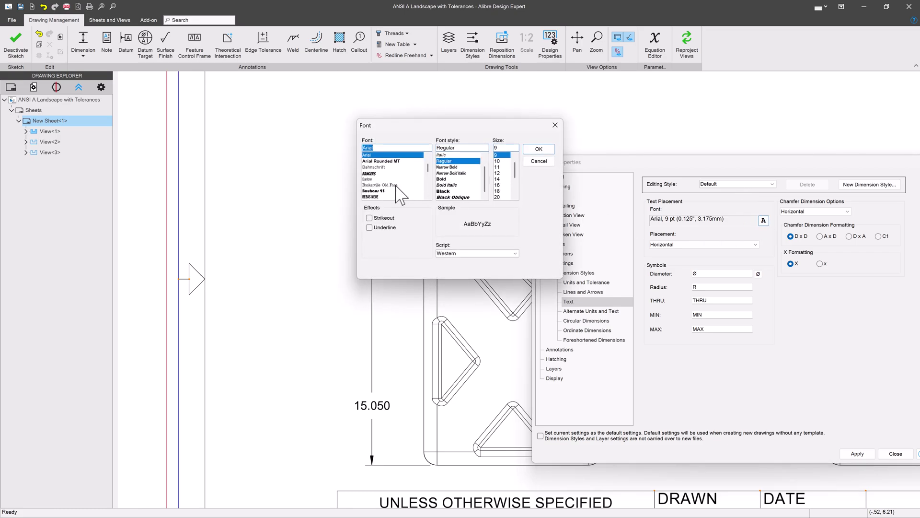
{"action": "left_click", "coordinate": [374, 175]}
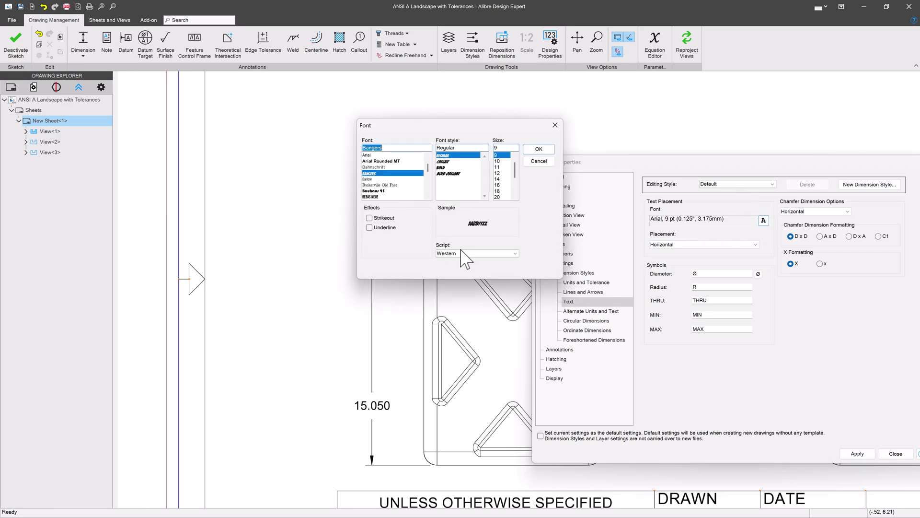
{"action": "left_click", "coordinate": [539, 149]}
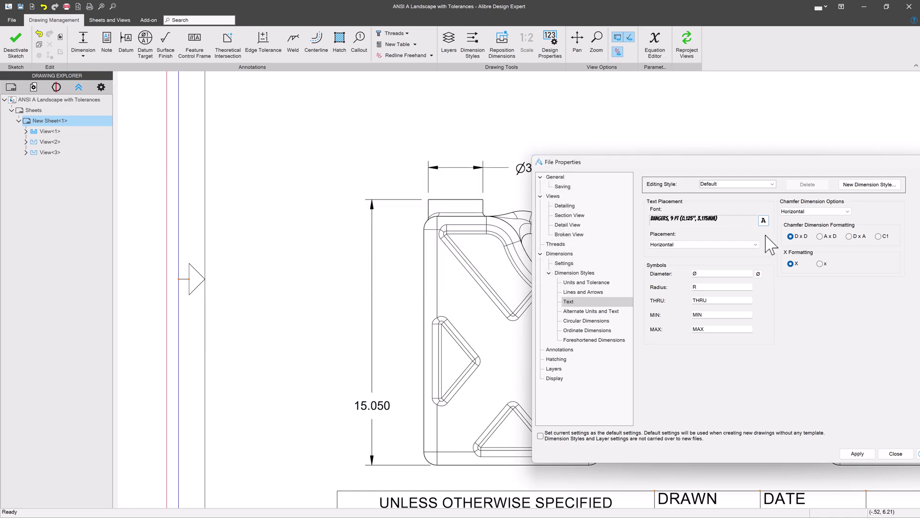
- Turn on dual dimensions for the Default style, review its circular, ordinate and foreshortened options, and apply the changes
{"action": "left_click", "coordinate": [595, 311]}
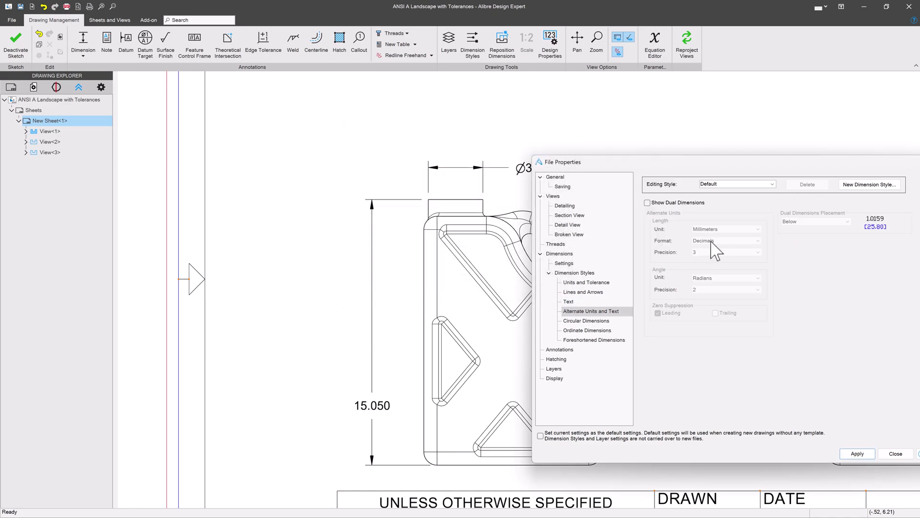
{"action": "left_click", "coordinate": [648, 203]}
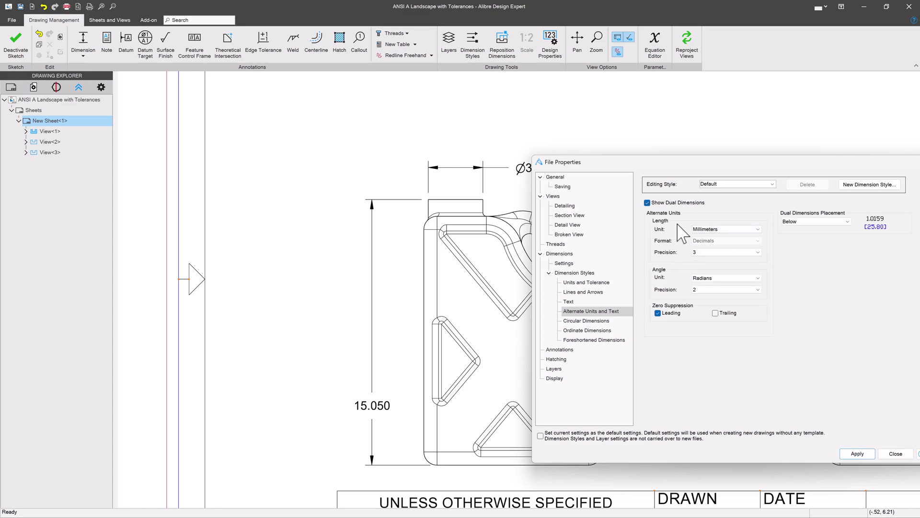
{"action": "left_click", "coordinate": [586, 321]}
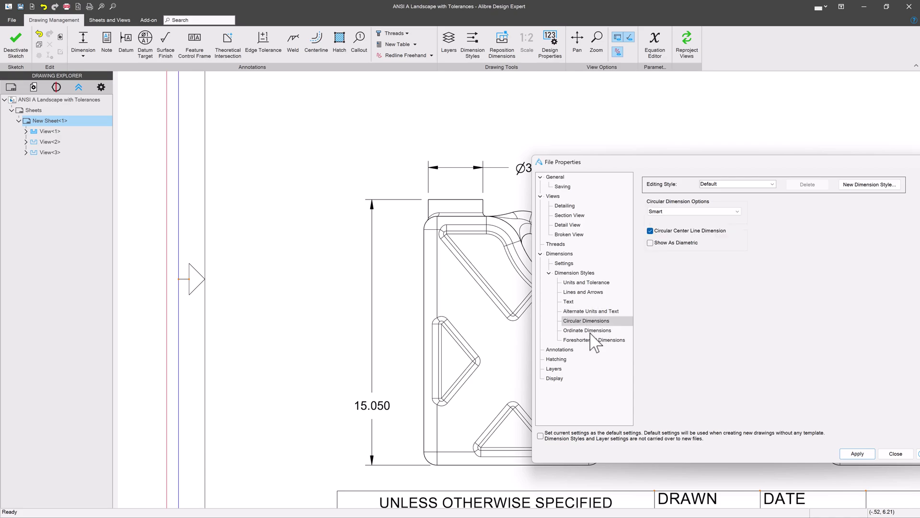
{"action": "left_click", "coordinate": [736, 212]}
{"action": "left_click", "coordinate": [736, 212]}
{"action": "left_click", "coordinate": [594, 332]}
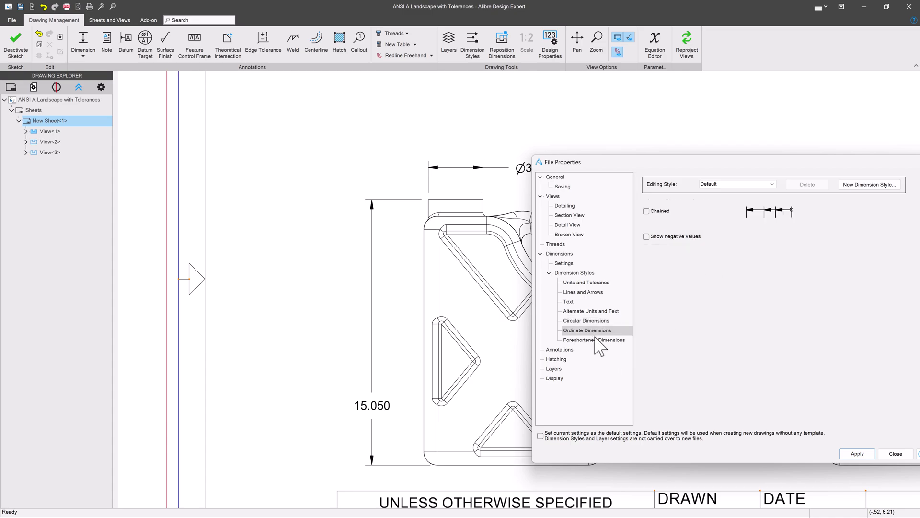
{"action": "left_click", "coordinate": [602, 340]}
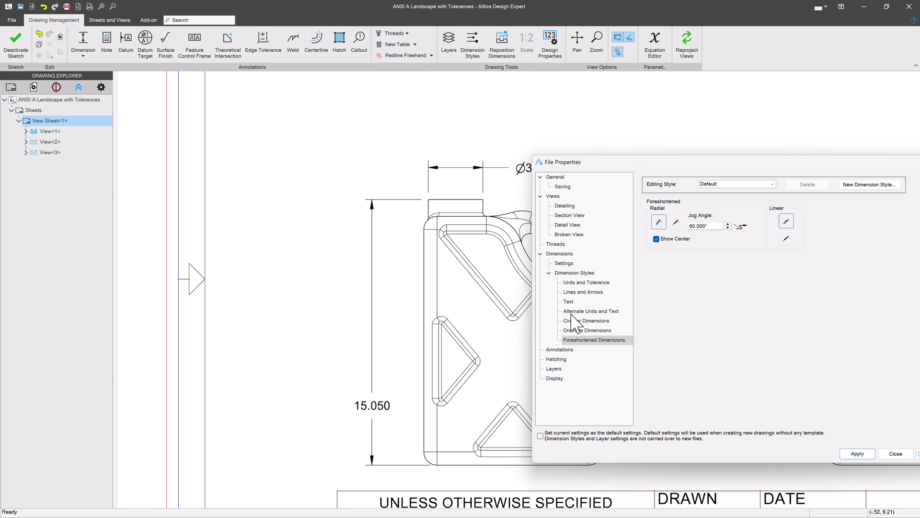
{"action": "left_click", "coordinate": [857, 453]}
{"action": "left_click", "coordinate": [896, 454]}
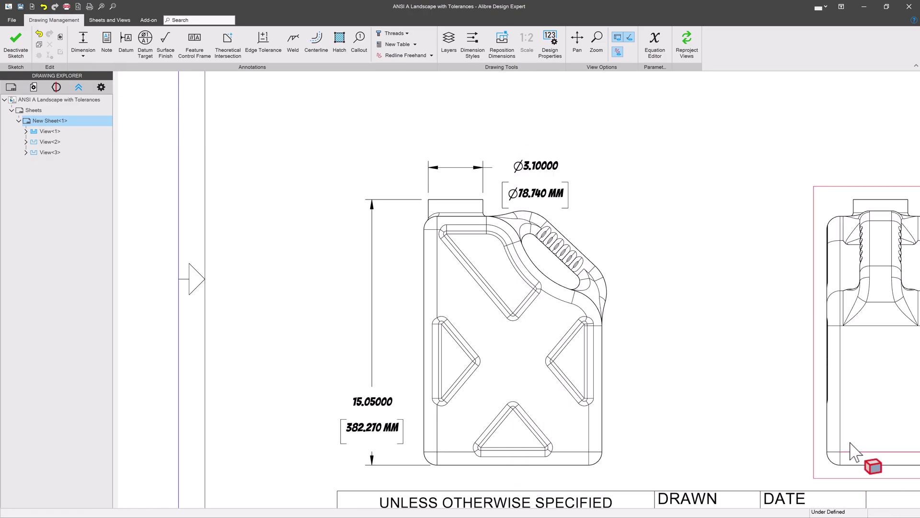
- Reposition the neck's diameter dimension slightly above its old place and exit sketch mode
{"action": "left_click_drag", "start_coordinate": [559, 197], "coordinate": [578, 171]}
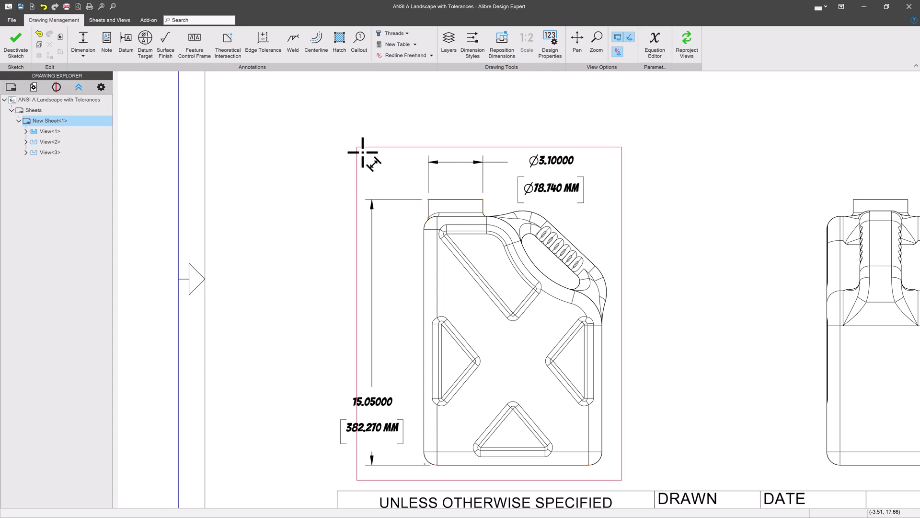
{"action": "left_click", "coordinate": [16, 43]}
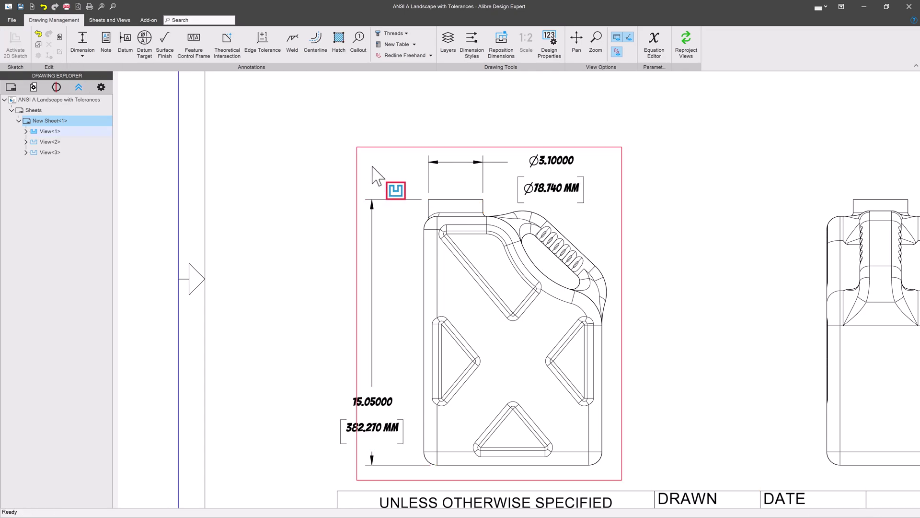
- Delete the front view together with its projected views, and undo the deletion
{"action": "left_click", "coordinate": [376, 180]}
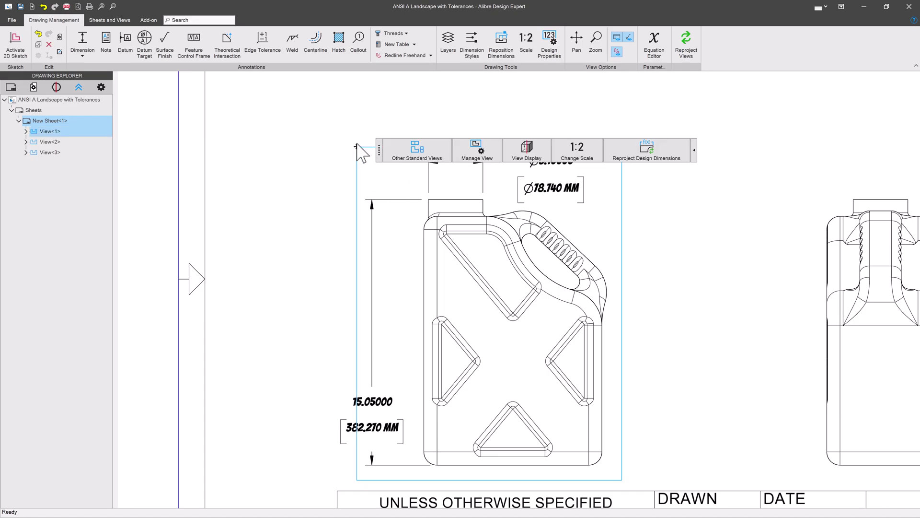
{"action": "key", "text": "Delete"}
{"action": "scroll", "coordinate": [510, 267], "scroll_direction": "down", "scroll_amount": 4}
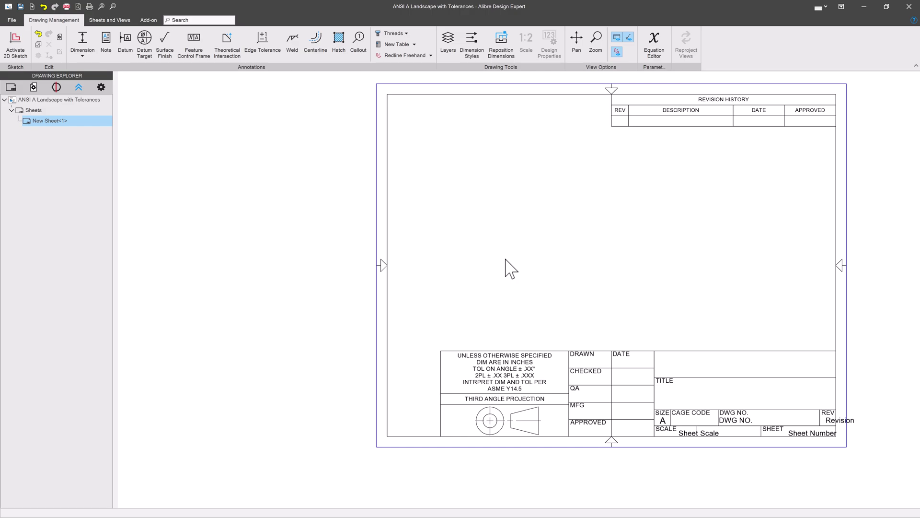
{"action": "scroll", "coordinate": [510, 280], "scroll_direction": "down", "scroll_amount": 2}
{"action": "scroll", "coordinate": [586, 277], "scroll_direction": "up", "scroll_amount": 3}
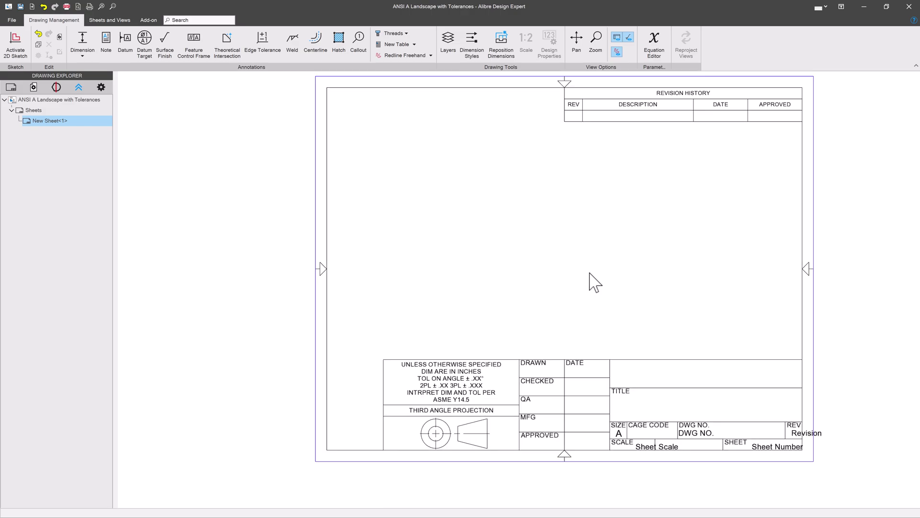
{"action": "key", "text": "ctrl+z"}
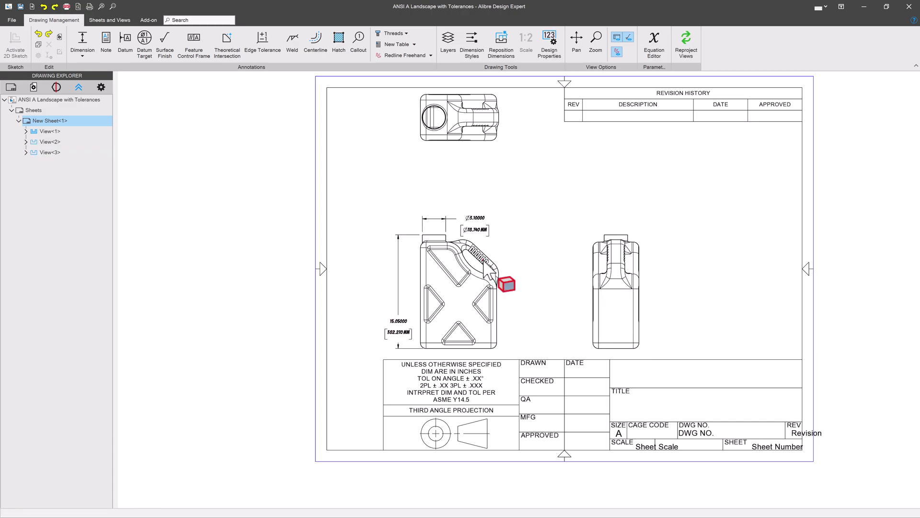
- Move the DRAFT watermark table onto the sheet, centred across the fuel can's front and side views
{"action": "scroll", "coordinate": [479, 261], "scroll_direction": "down", "scroll_amount": 3}
{"action": "left_click_drag", "start_coordinate": [809, 248], "coordinate": [431, 252]}
{"action": "scroll", "coordinate": [431, 257], "scroll_direction": "up", "scroll_amount": 4}
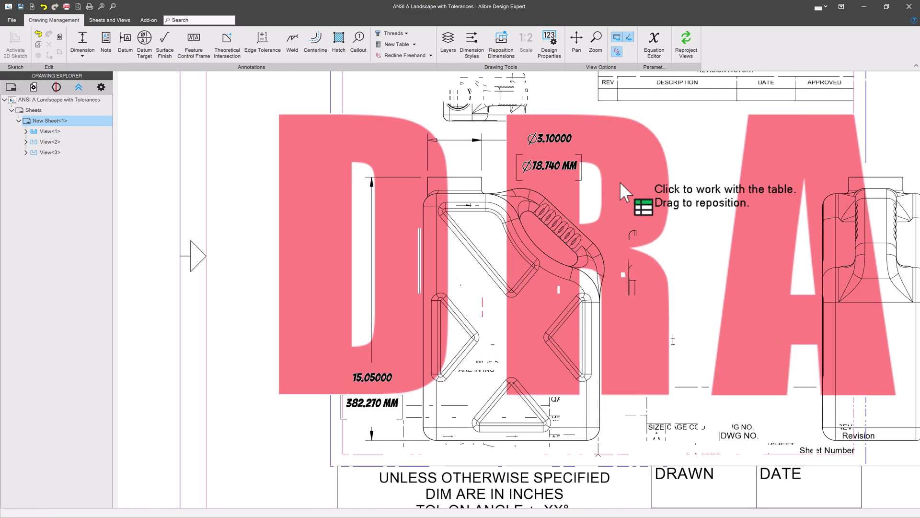
{"action": "scroll", "coordinate": [338, 323], "scroll_direction": "down", "scroll_amount": 4}
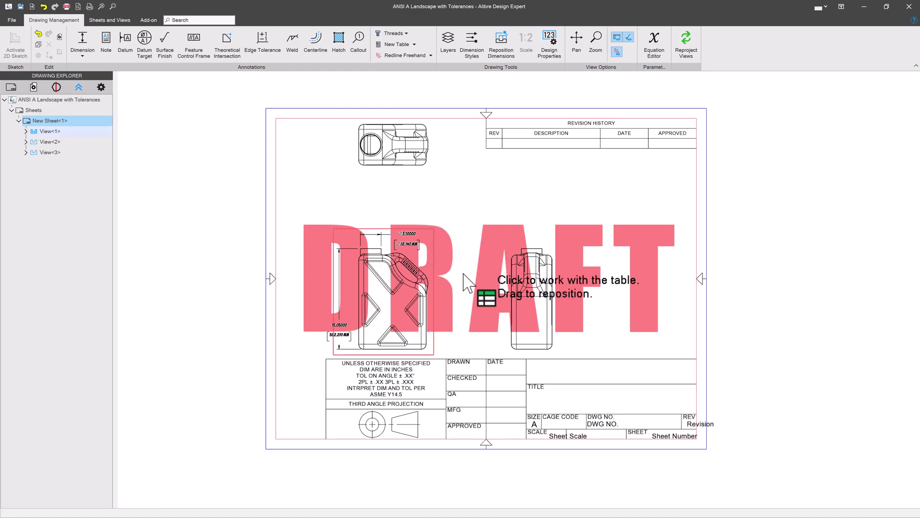
- Publish the current sheet to a PDF named dRAFT EXPORT on the desktop, then close the PDF viewer
{"action": "left_click", "coordinate": [12, 19]}
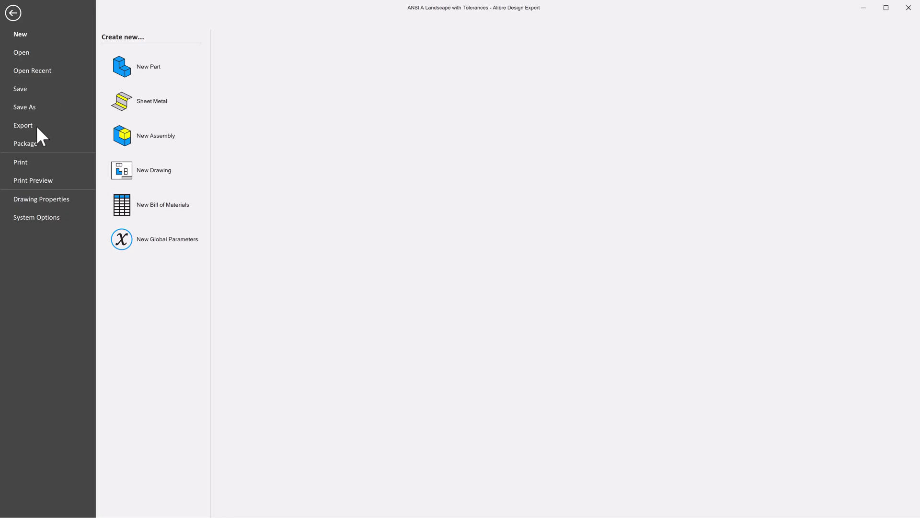
{"action": "left_click", "coordinate": [25, 128]}
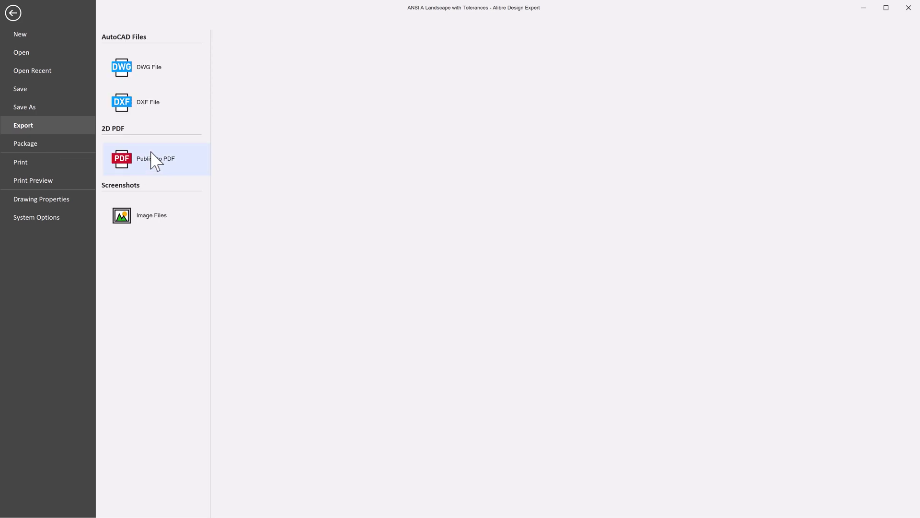
{"action": "left_click", "coordinate": [150, 163]}
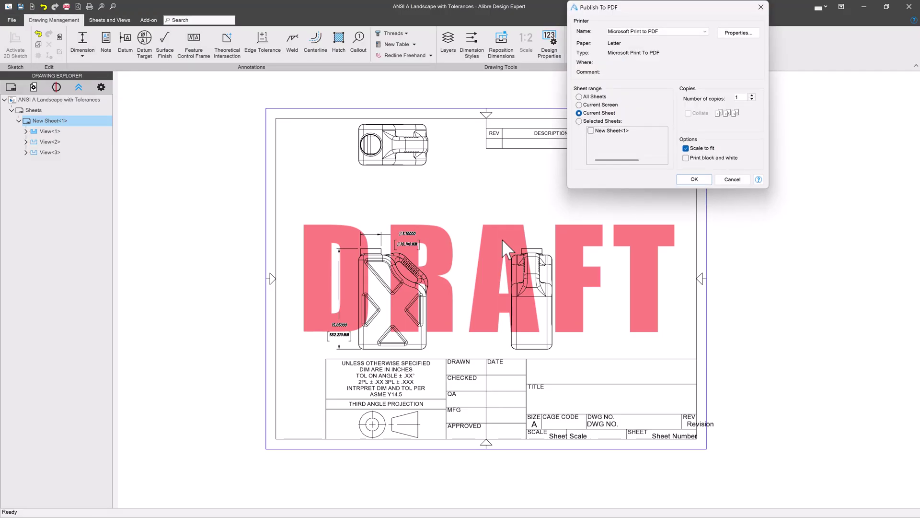
{"action": "left_click", "coordinate": [689, 179]}
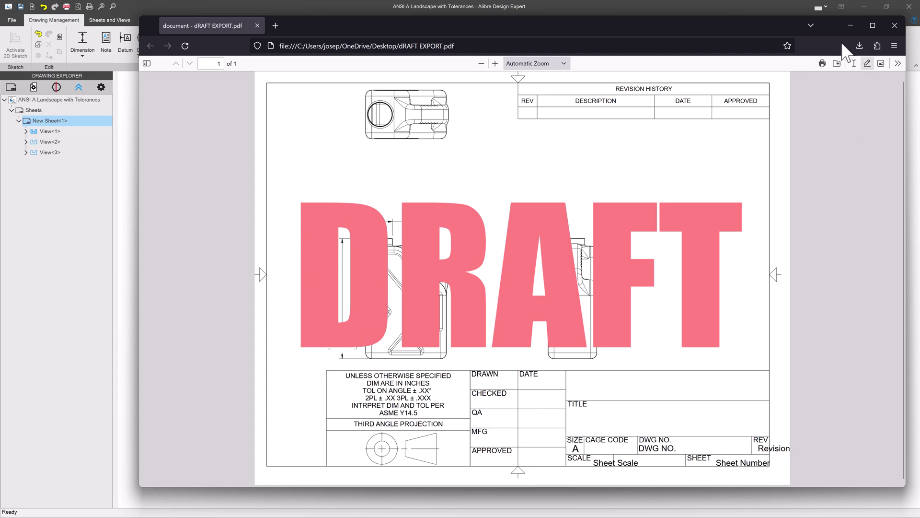
{"action": "left_click", "coordinate": [895, 25]}
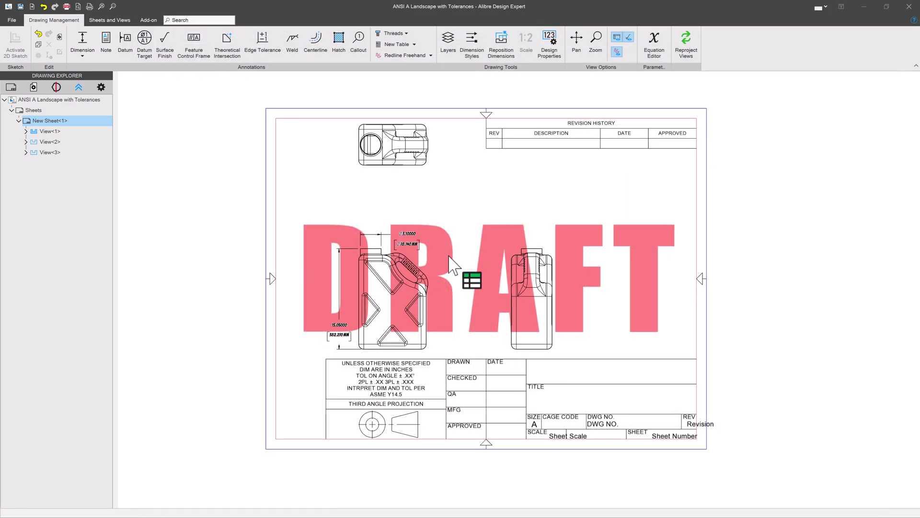
- Move the DRAFT watermark table off the sheet into the empty space beyond the sheet's right edge
{"action": "left_click", "coordinate": [581, 250]}
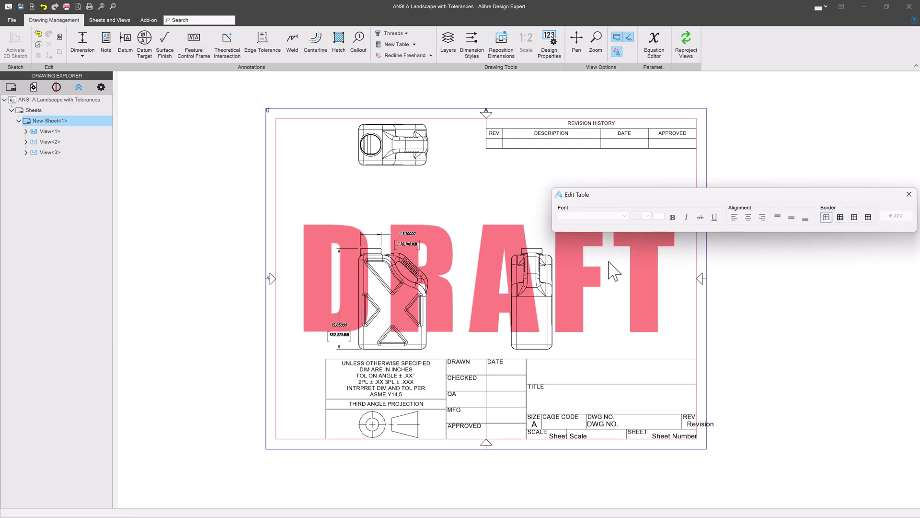
{"action": "left_click", "coordinate": [475, 125]}
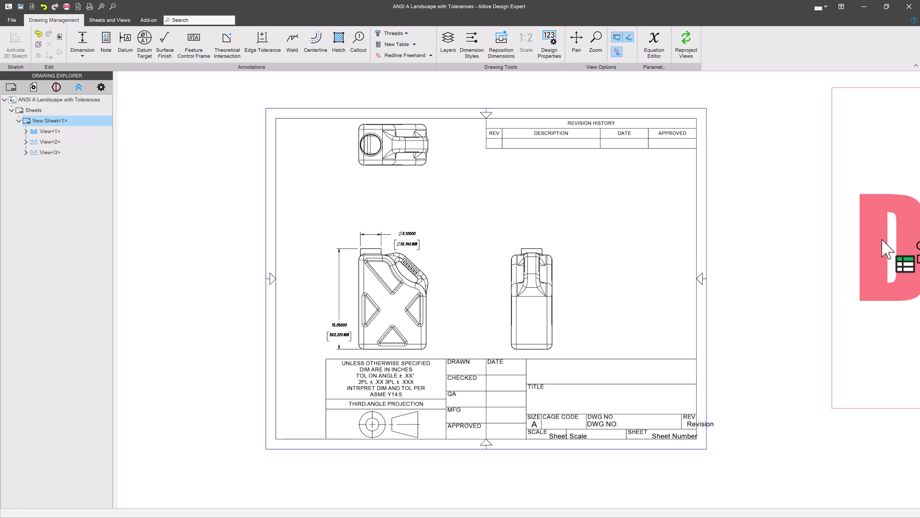
{"action": "left_click_drag", "start_coordinate": [889, 249], "coordinate": [837, 266]}
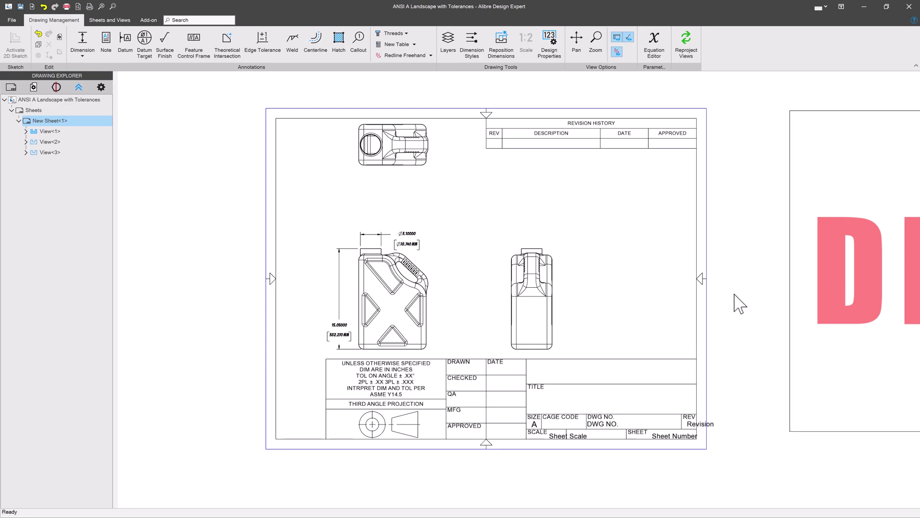
{"action": "left_click_drag", "start_coordinate": [861, 312], "coordinate": [908, 328]}
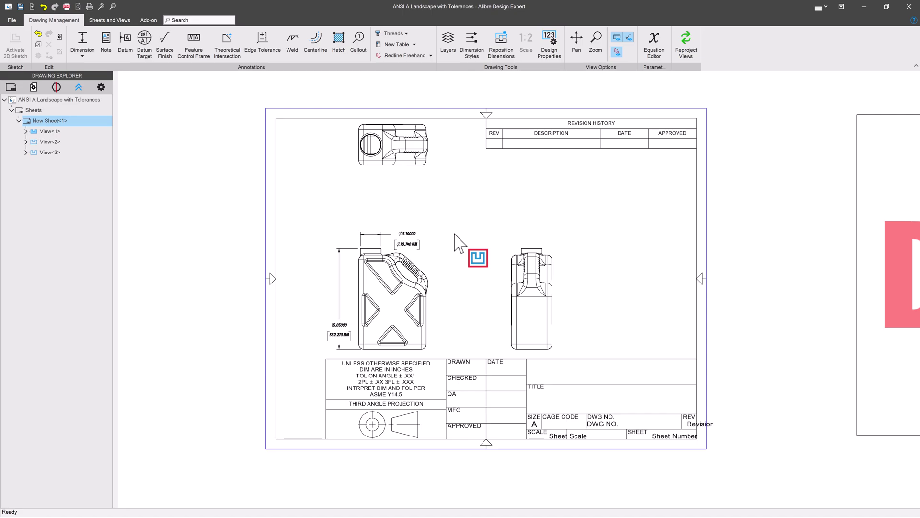
- Open the fuel can's 3D model from its top view and add a custom text property named Title
{"action": "right_click", "coordinate": [384, 168]}
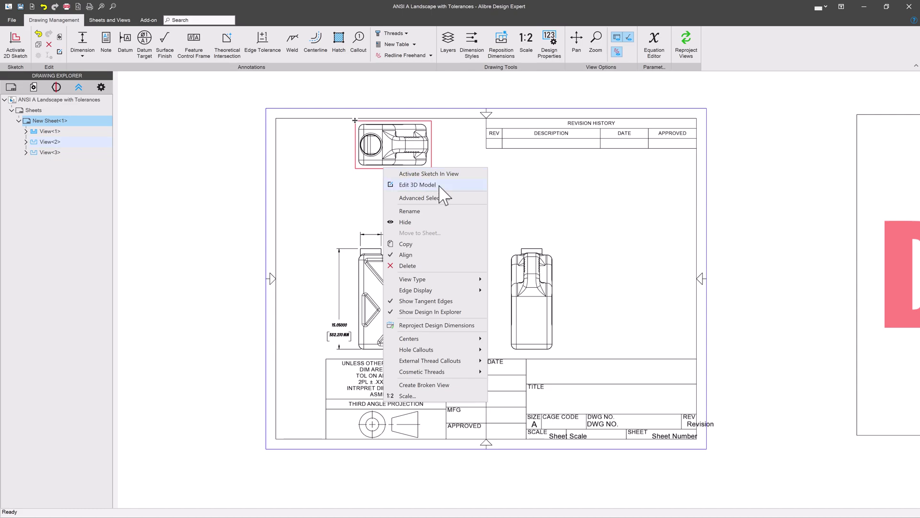
{"action": "left_click", "coordinate": [422, 185]}
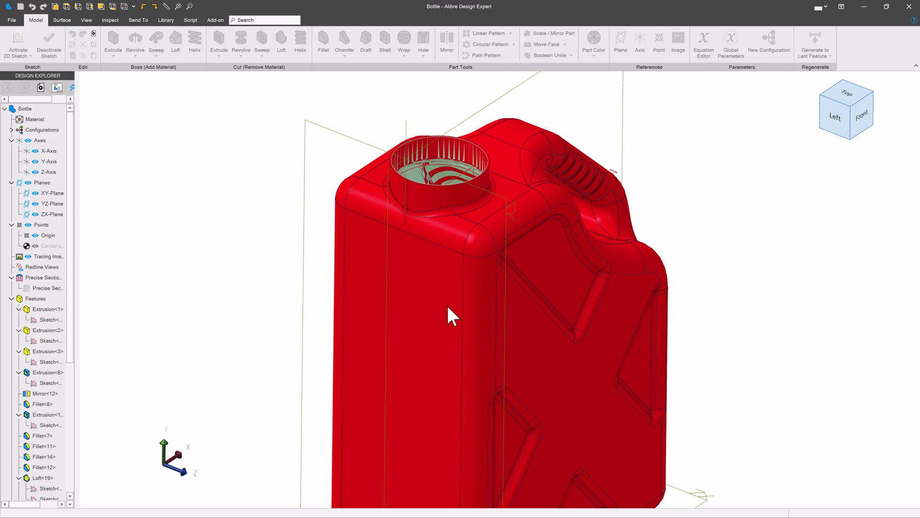
{"action": "left_click", "coordinate": [12, 20]}
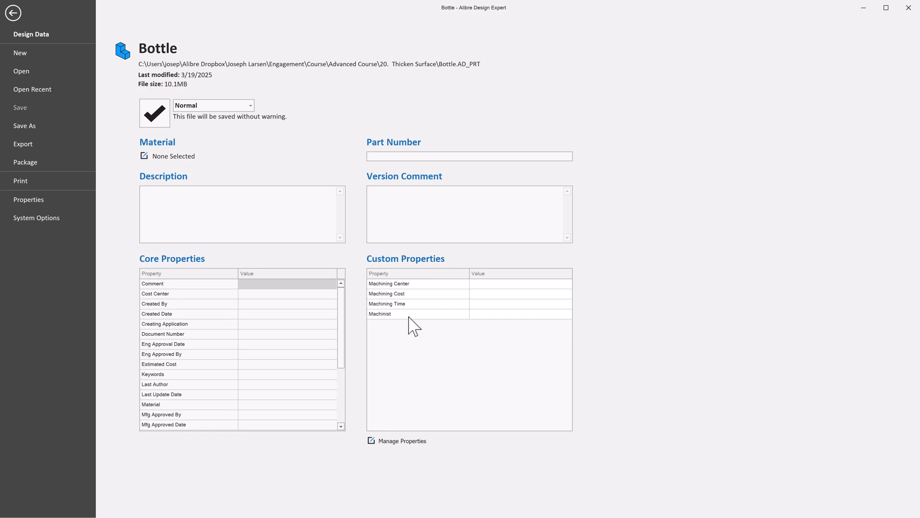
{"action": "left_click", "coordinate": [373, 441]}
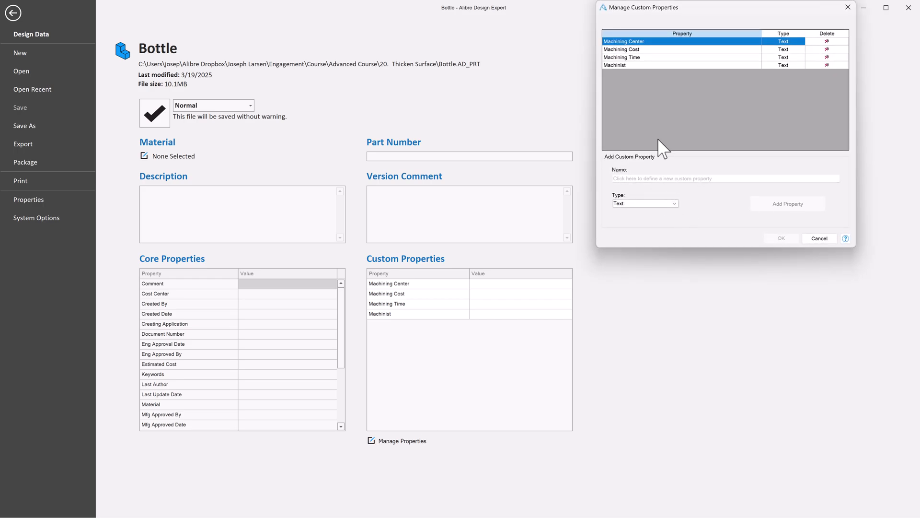
{"action": "left_click", "coordinate": [633, 179]}
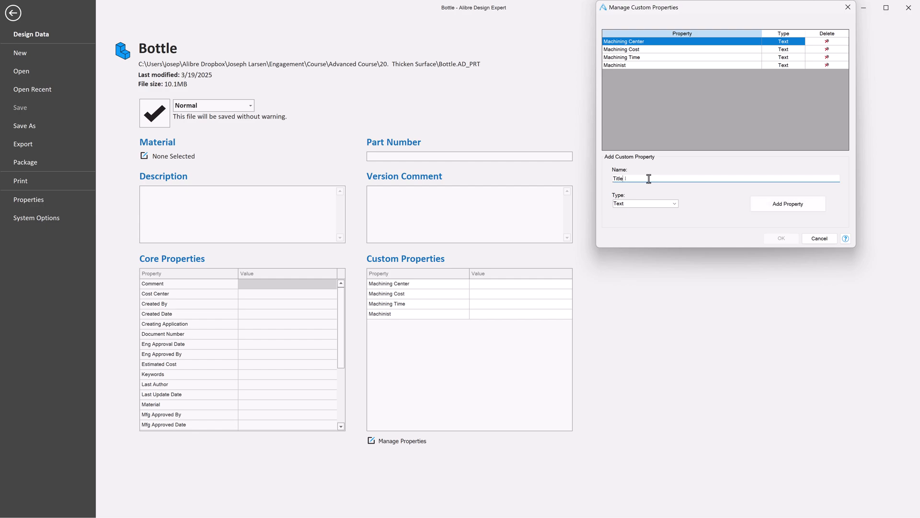
{"action": "left_click", "coordinate": [792, 205]}
{"action": "left_click", "coordinate": [782, 238]}
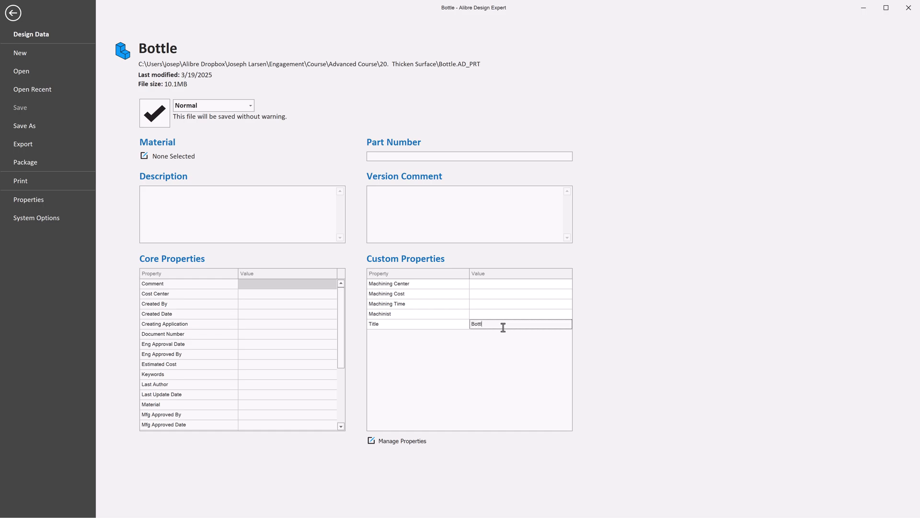
- Fill in the Title property with the bottle's title and close the part, saving its changes
{"action": "left_click", "coordinate": [13, 13]}
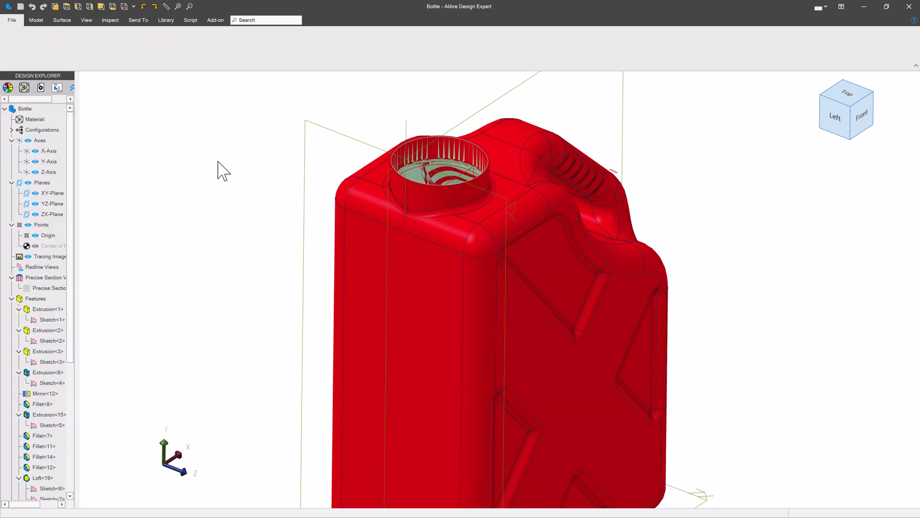
{"action": "left_click", "coordinate": [910, 6]}
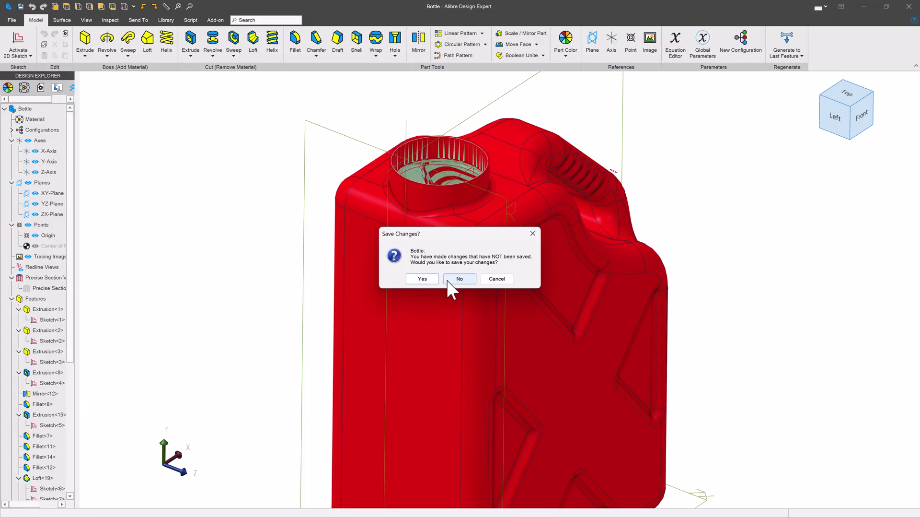
{"action": "left_click", "coordinate": [429, 280]}
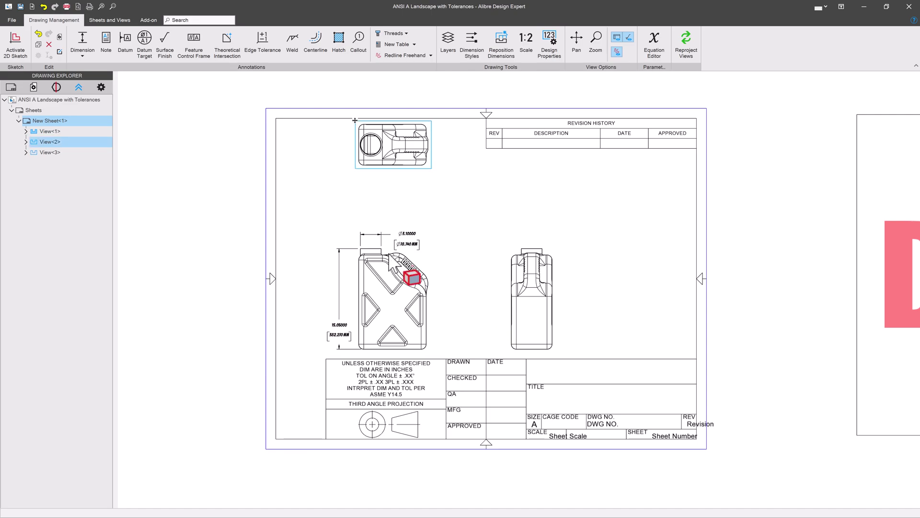
- Delete the fuel can views from the sheet and activate sketch mode on the sheet
{"action": "left_click", "coordinate": [337, 235]}
{"action": "key", "text": "Delete"}
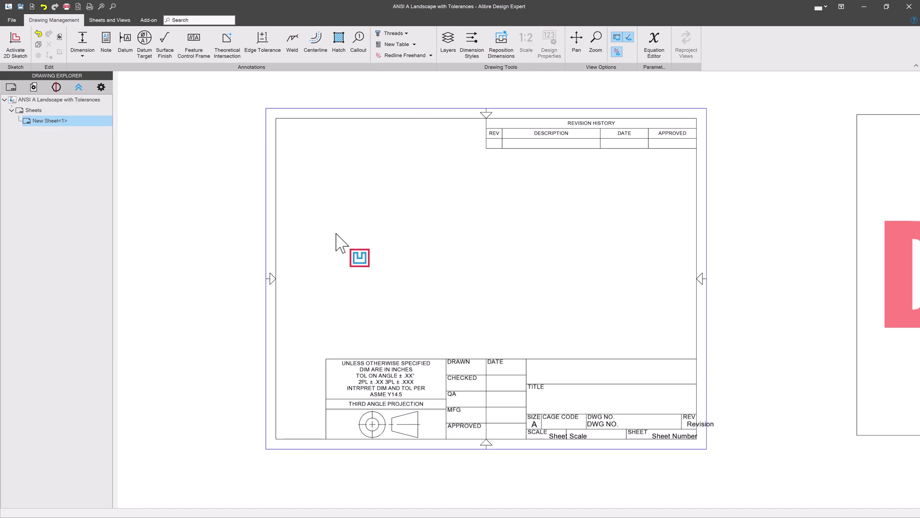
{"action": "right_click", "coordinate": [409, 169]}
{"action": "left_click", "coordinate": [436, 177]}
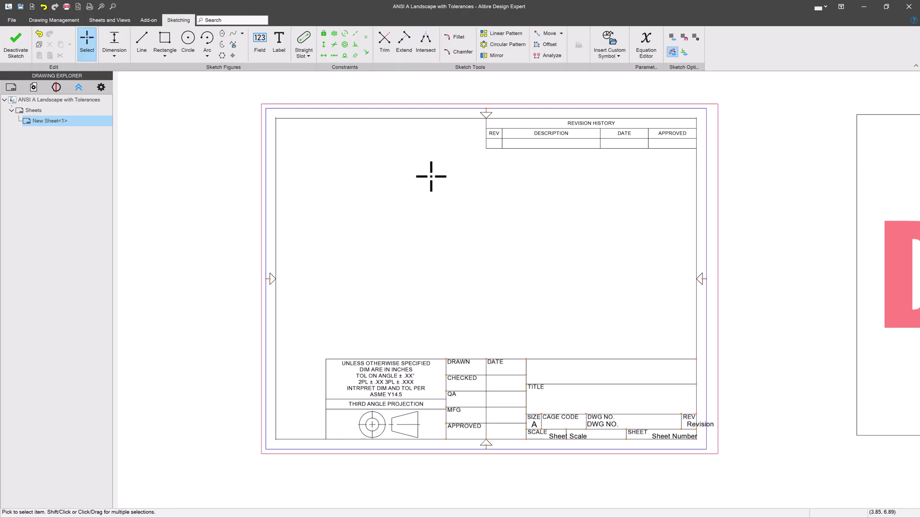
- Add a field text to the sheet that uses the custom Title property as its property value
{"action": "left_click", "coordinate": [273, 46]}
{"action": "left_click", "coordinate": [258, 42]}
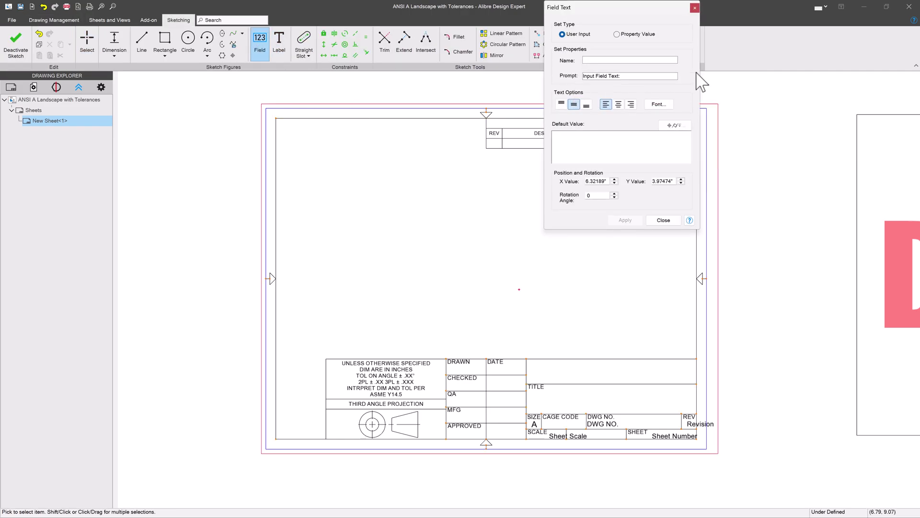
{"action": "left_click", "coordinate": [617, 34]}
{"action": "left_click", "coordinate": [614, 60]}
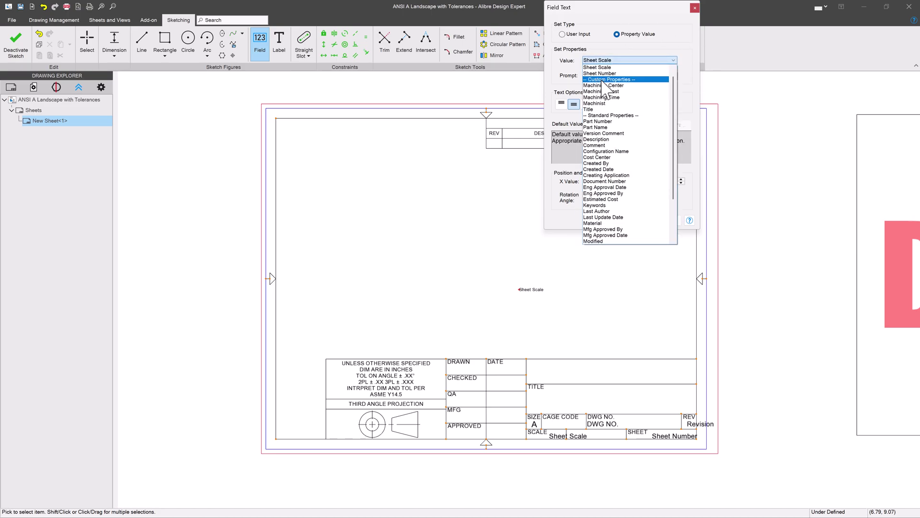
{"action": "left_click", "coordinate": [595, 109]}
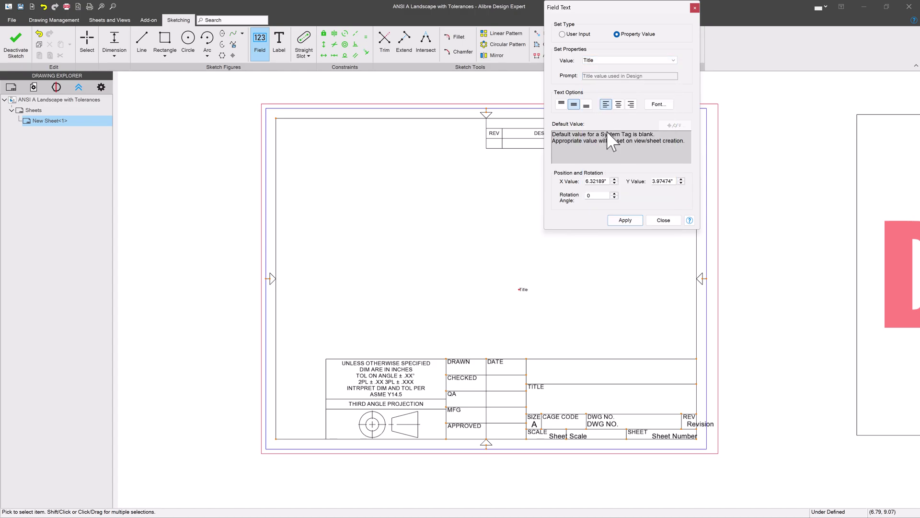
{"action": "left_click", "coordinate": [625, 220]}
{"action": "left_click", "coordinate": [664, 220]}
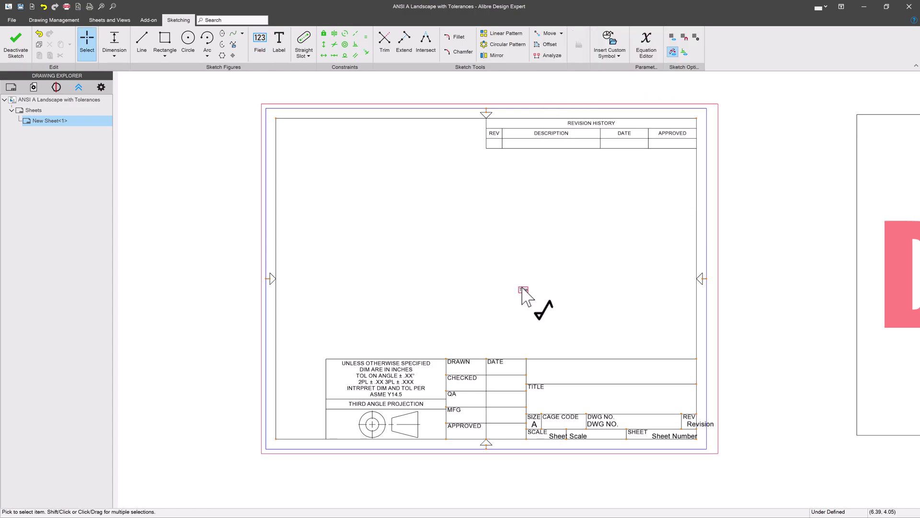
- Move the Title field into the title block's TITLE cell, exit sketch mode and save the drawing
{"action": "left_click_drag", "start_coordinate": [522, 290], "coordinate": [558, 403]}
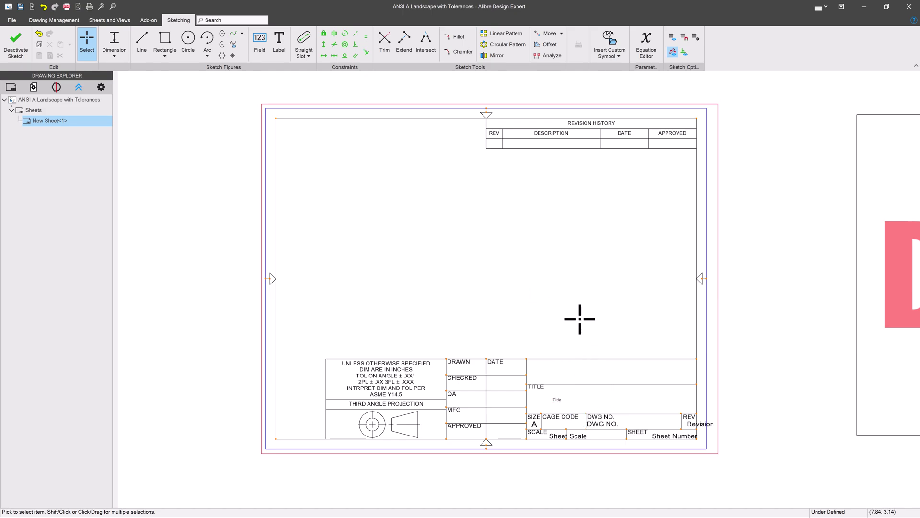
{"action": "right_click", "coordinate": [522, 244]}
{"action": "left_click", "coordinate": [3, 53]}
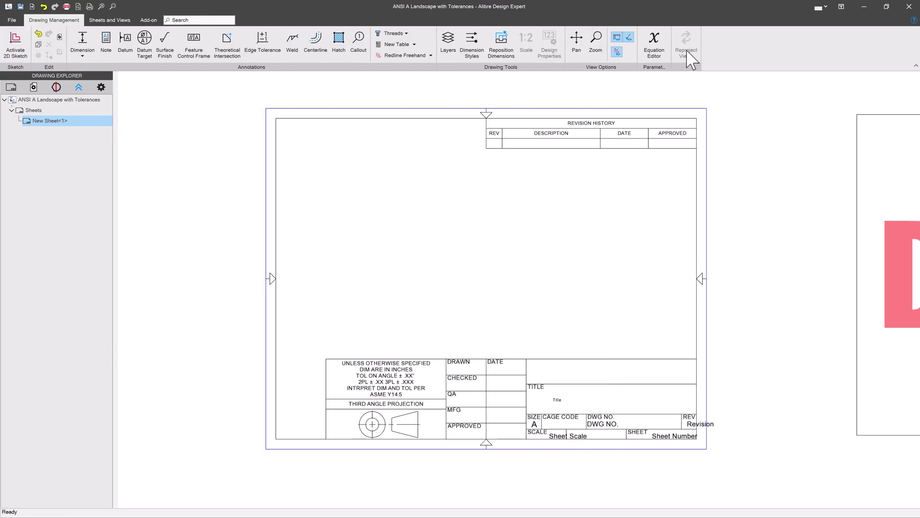
{"action": "left_click", "coordinate": [21, 6]}
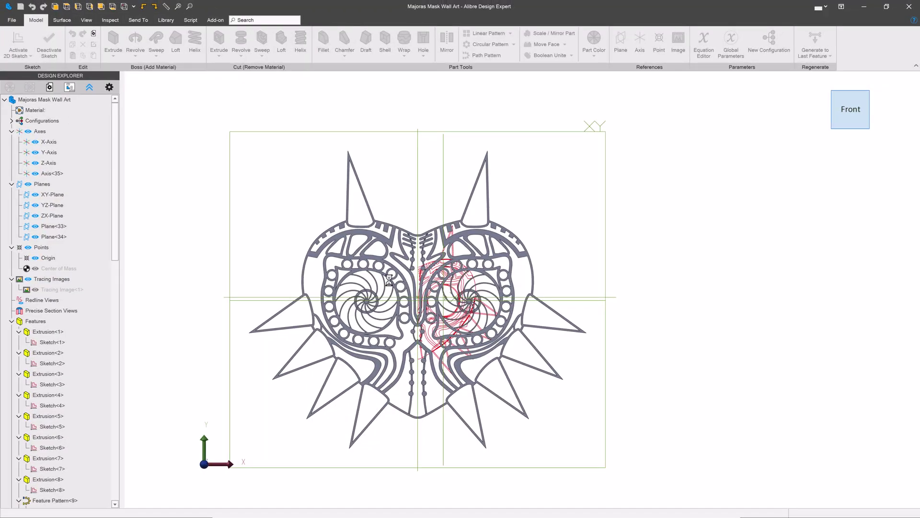
- Set the mask part's custom Title property to MASK OF MAJORA in its design data
{"action": "left_click", "coordinate": [11, 20]}
{"action": "left_click", "coordinate": [494, 325]}
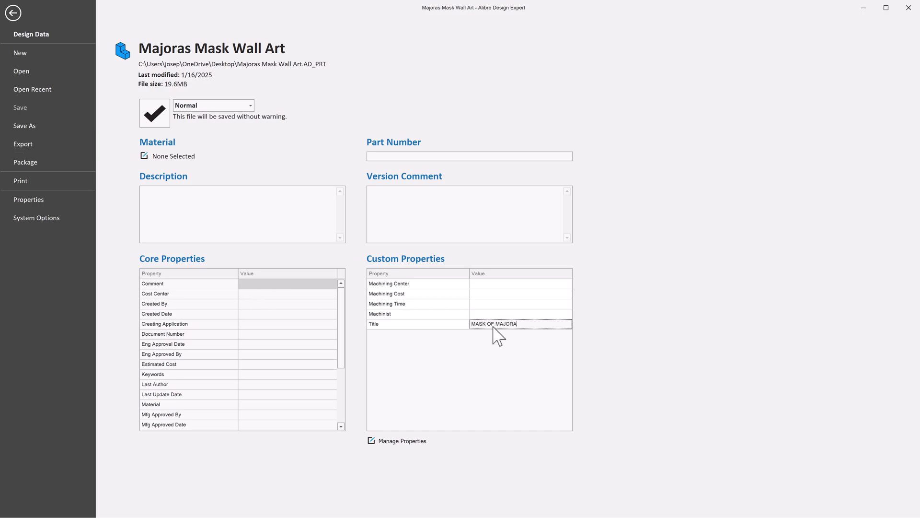
{"action": "left_click", "coordinate": [18, 13]}
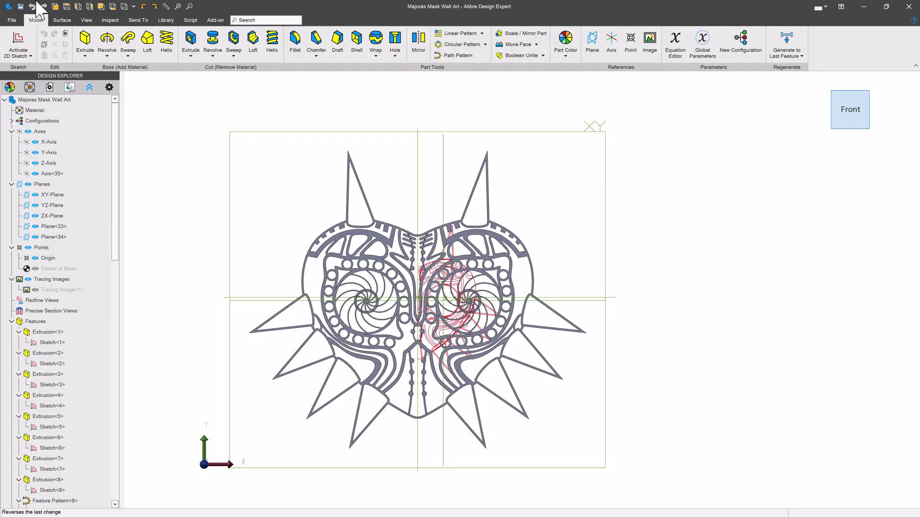
- Try to make a drawing of the mask part, cancel it, and save the part's changes
{"action": "left_click", "coordinate": [141, 21]}
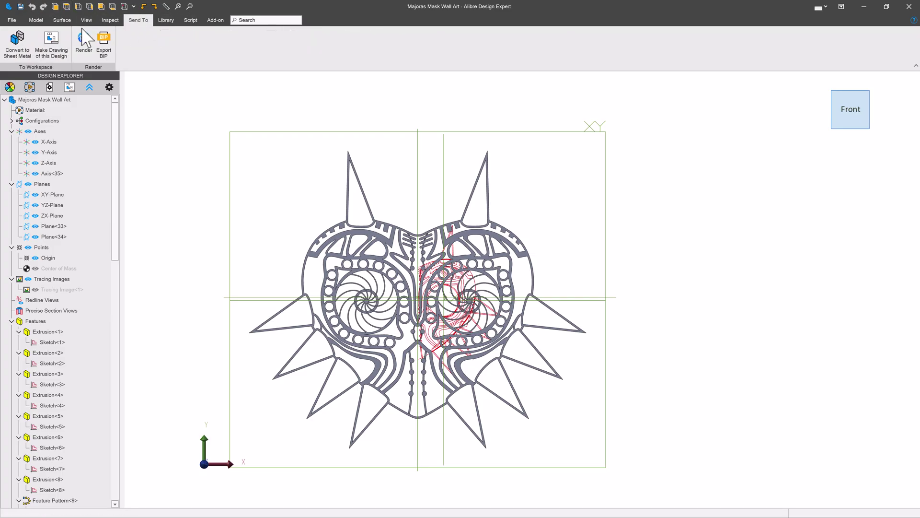
{"action": "left_click", "coordinate": [52, 44]}
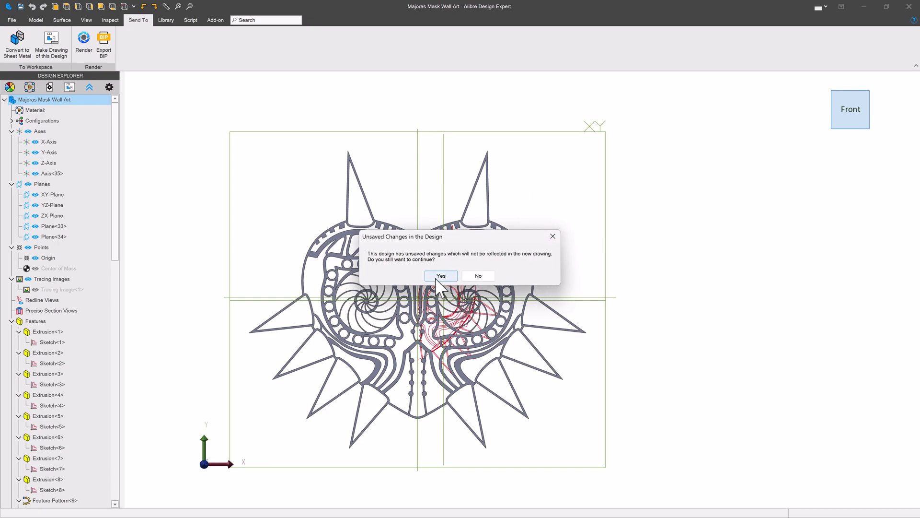
{"action": "left_click", "coordinate": [479, 276]}
{"action": "left_click", "coordinate": [21, 6]}
- Start a new drawing of the mask part based on the custom sheet template
{"action": "left_click", "coordinate": [51, 43]}
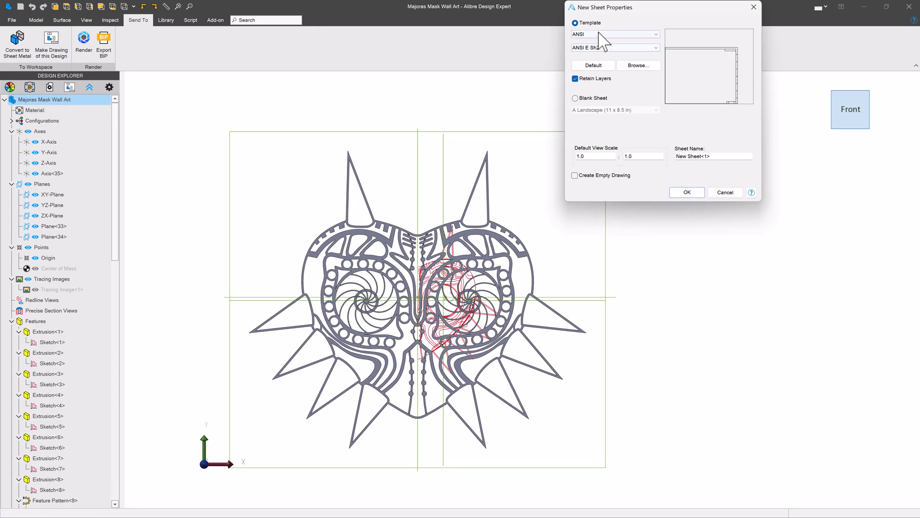
{"action": "left_click", "coordinate": [639, 66]}
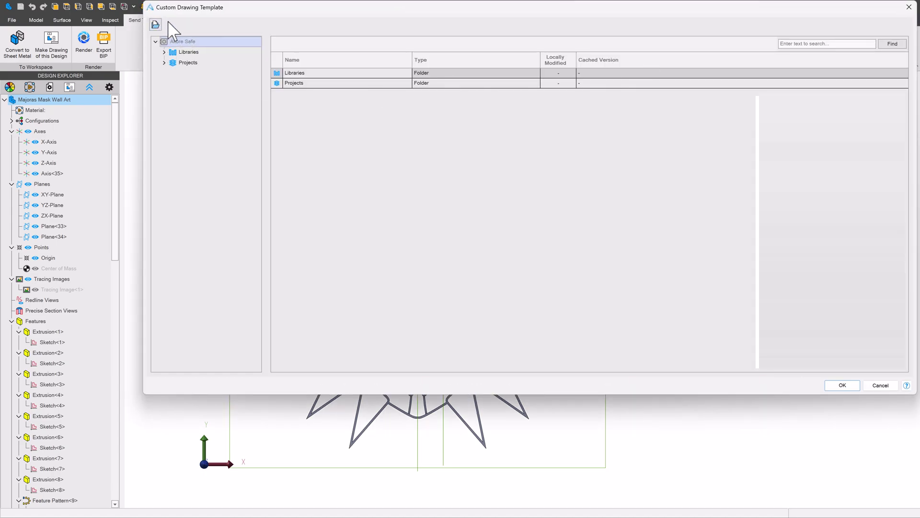
{"action": "left_click", "coordinate": [883, 386]}
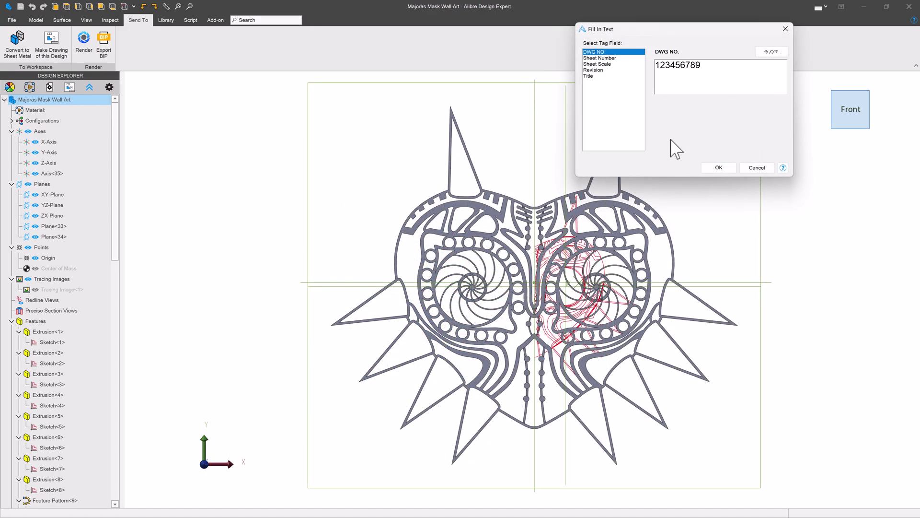
- Review and accept the title block's tag fields, and create standard front, top and right views of the mask at 1:15 scale
{"action": "left_click", "coordinate": [617, 58]}
{"action": "left_click", "coordinate": [613, 70]}
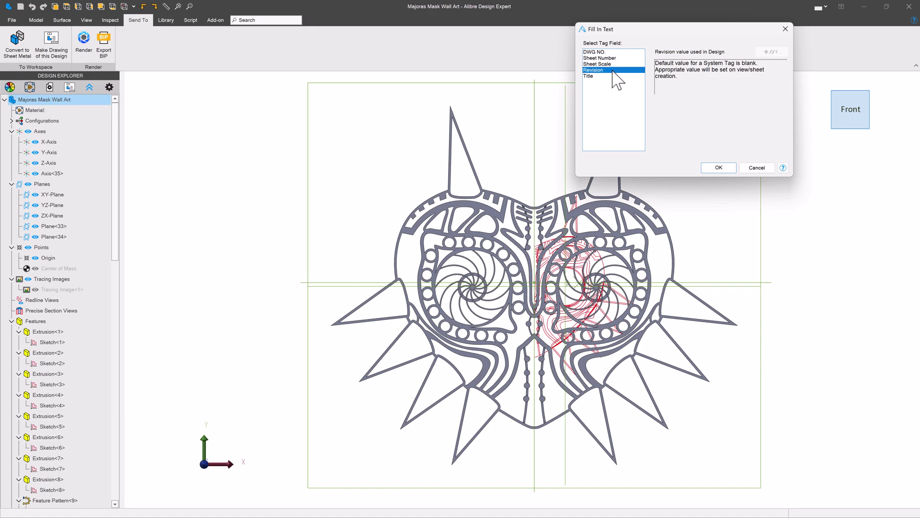
{"action": "left_click", "coordinate": [607, 76]}
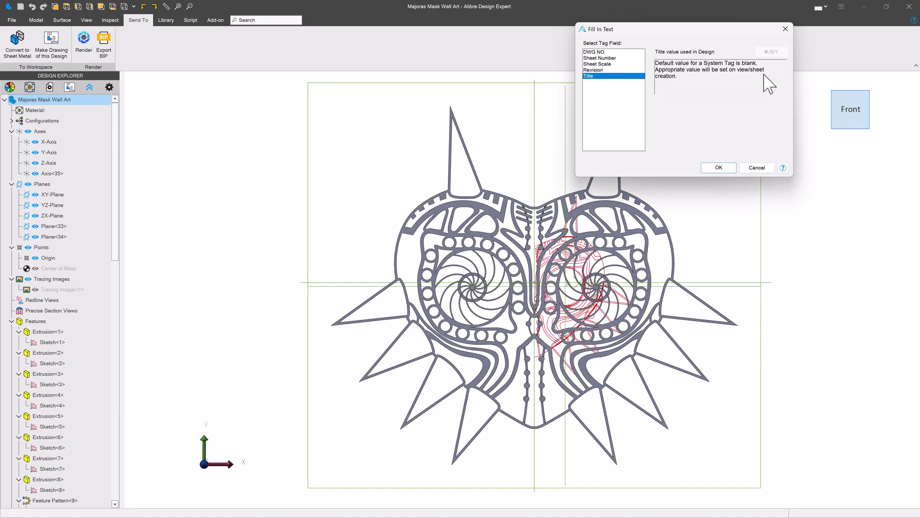
{"action": "left_click", "coordinate": [607, 70]}
{"action": "left_click", "coordinate": [607, 63]}
{"action": "left_click", "coordinate": [607, 58]}
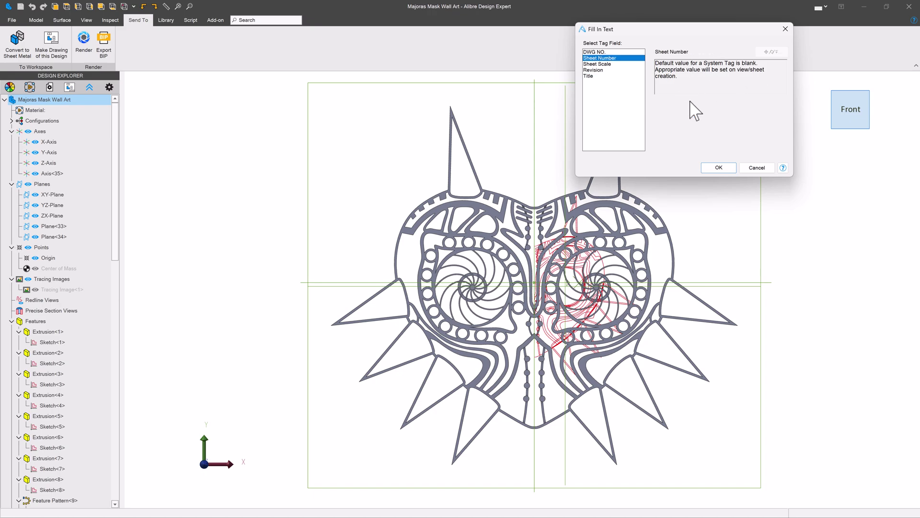
{"action": "left_click", "coordinate": [714, 170]}
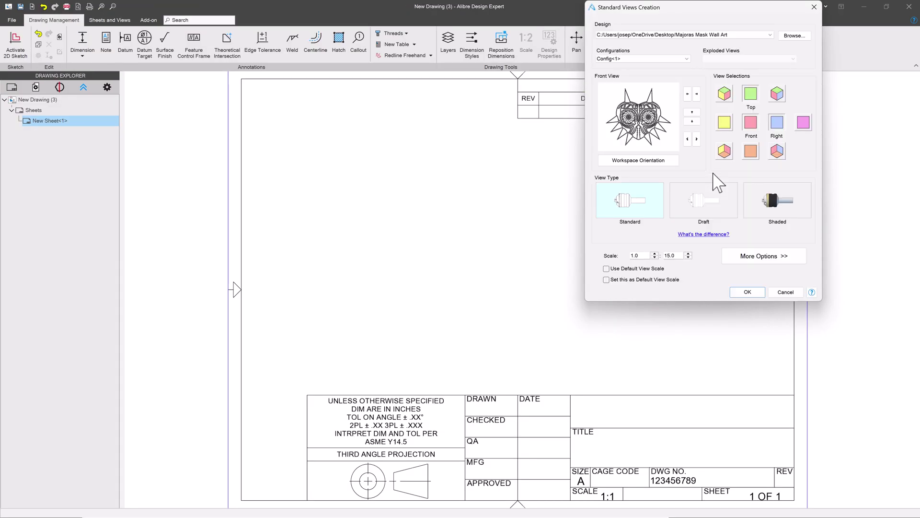
{"action": "left_click", "coordinate": [748, 293]}
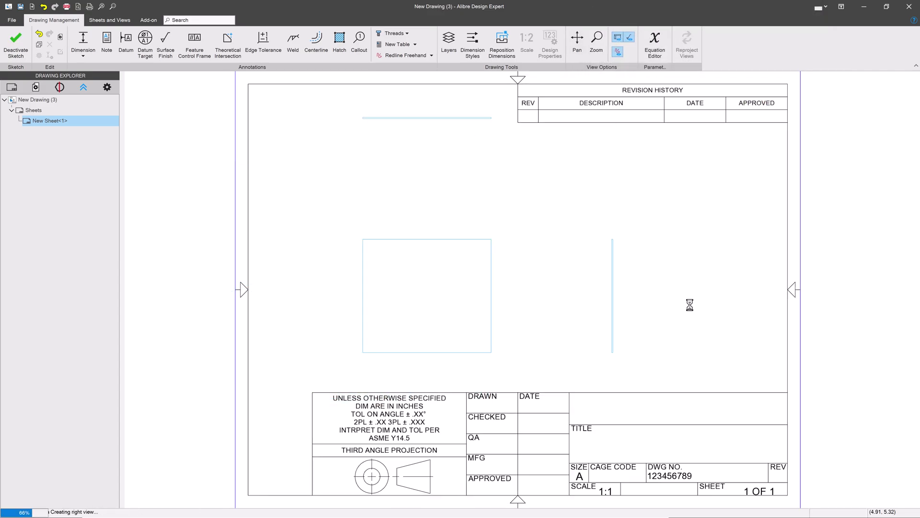
{"action": "right_click", "coordinate": [735, 273]}
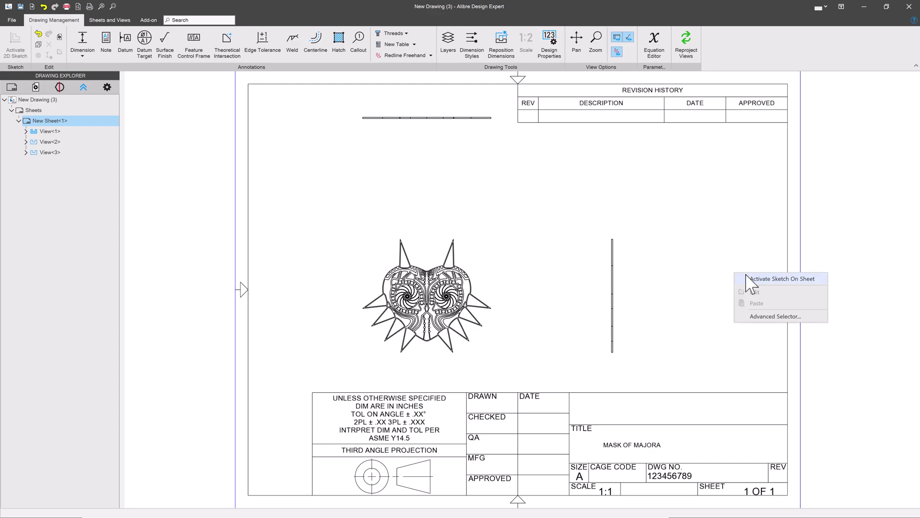
{"action": "left_click", "coordinate": [760, 279]}
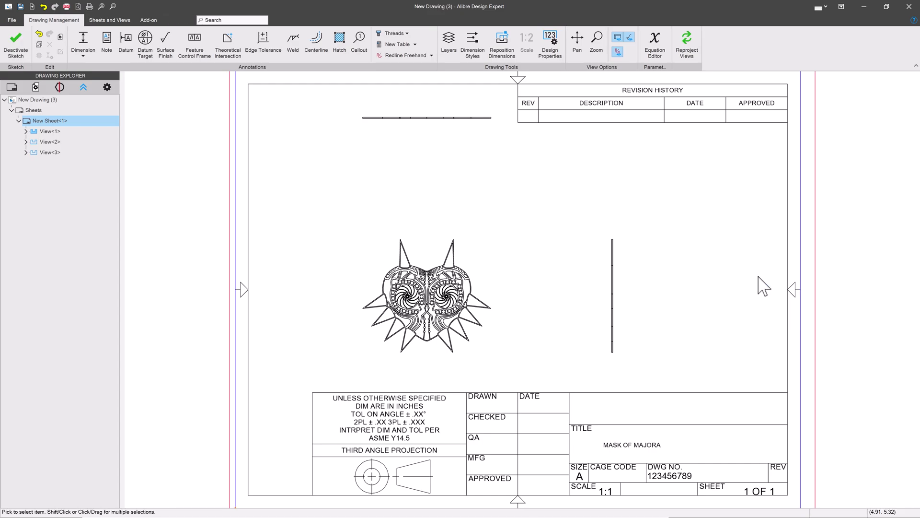
{"action": "right_click", "coordinate": [690, 278]}
{"action": "left_click", "coordinate": [710, 282]}
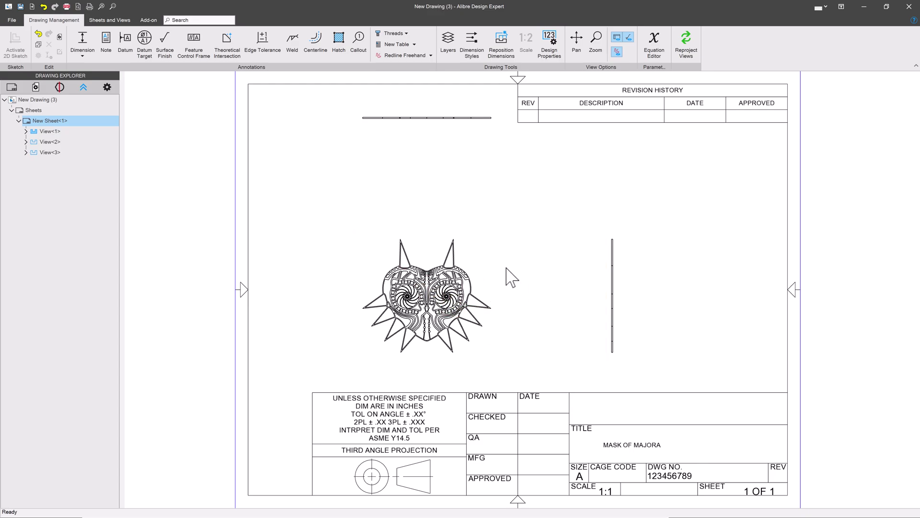
- Dimension the horizontal distance between the tips of the mask's two upper horns in the front view, placing the dimension above them
{"action": "left_click", "coordinate": [80, 38]}
{"action": "scroll", "coordinate": [411, 294], "scroll_direction": "up", "scroll_amount": 5}
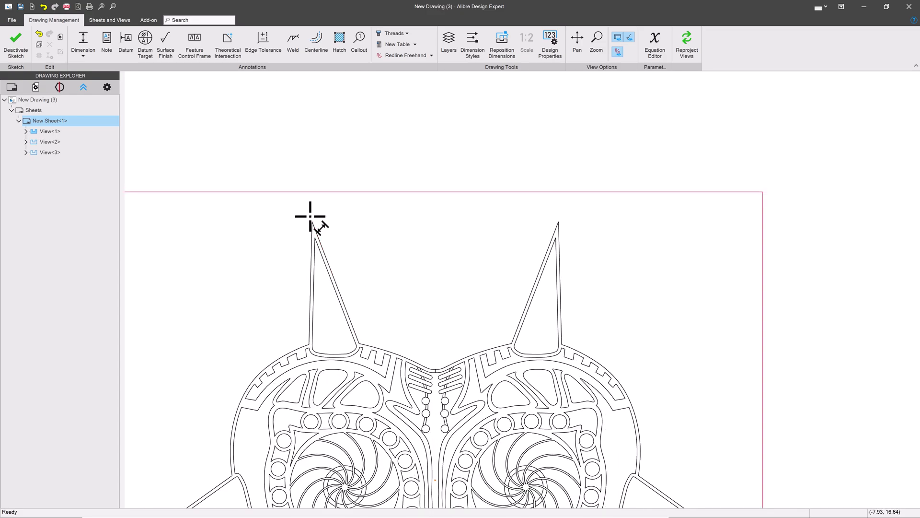
{"action": "left_click", "coordinate": [312, 221]}
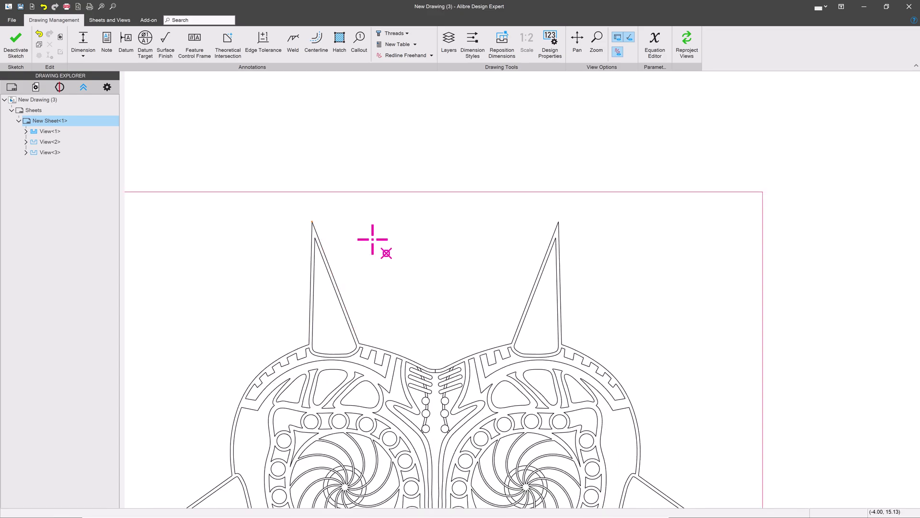
{"action": "left_click", "coordinate": [559, 221]}
{"action": "left_click", "coordinate": [480, 168]}
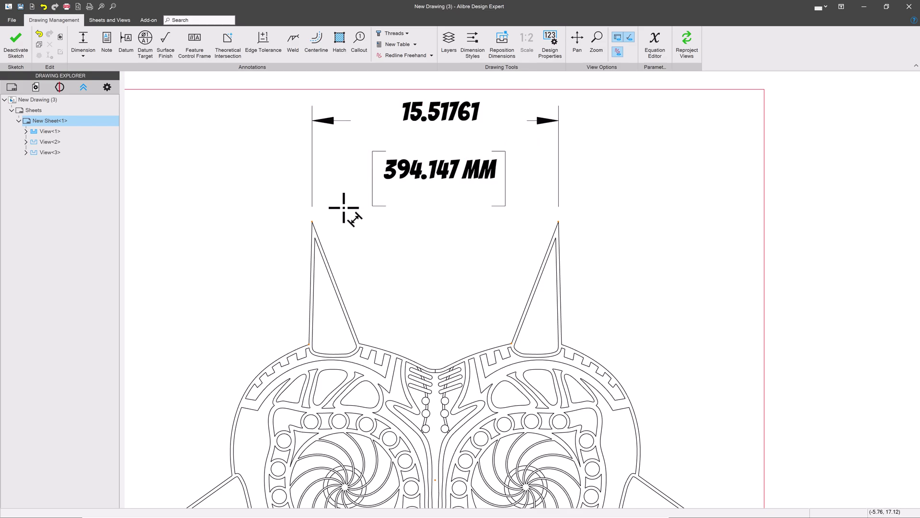
{"action": "scroll", "coordinate": [343, 207], "scroll_direction": "down", "scroll_amount": 5}
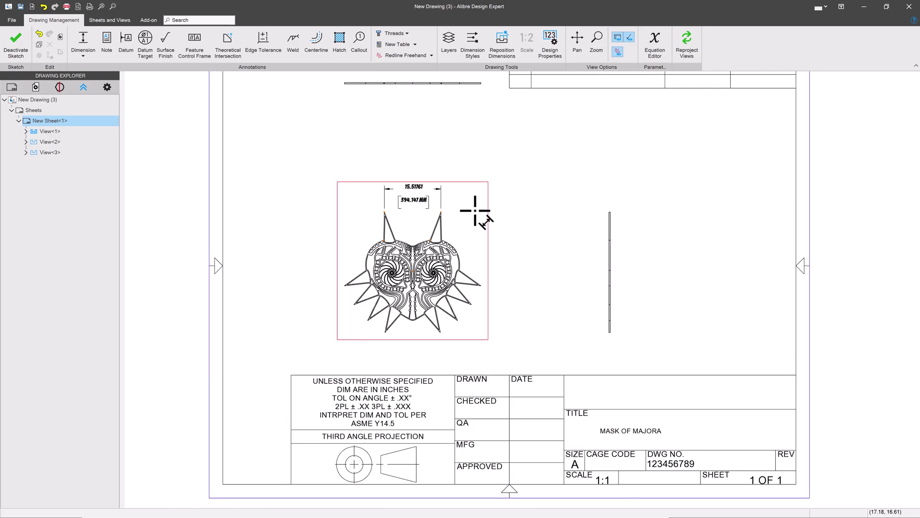